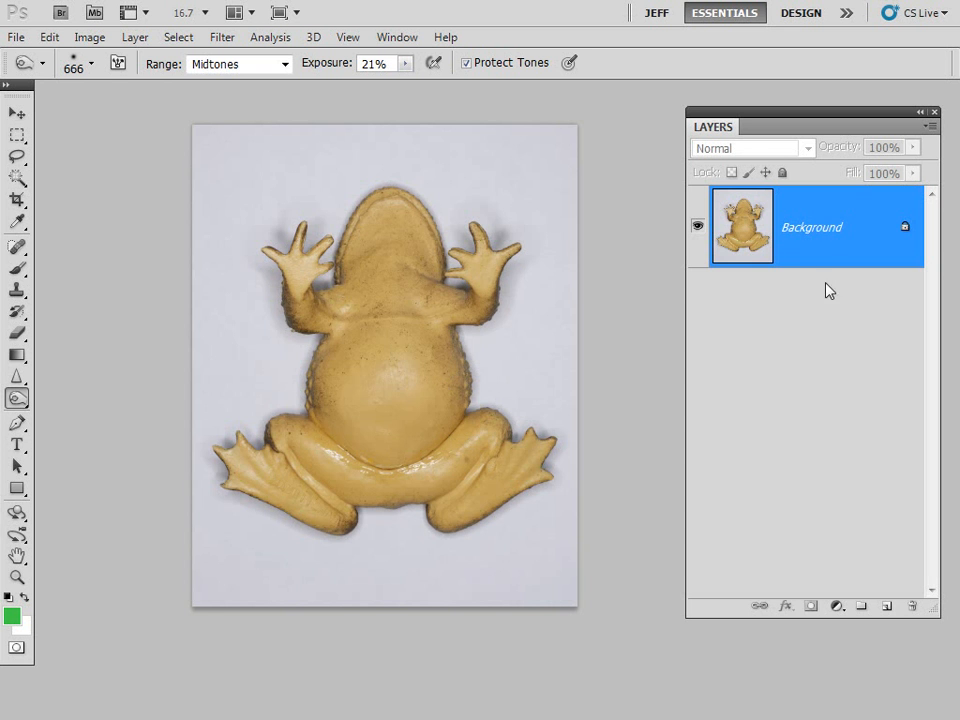
- Duplicate the Background layer and rename the copy Invert
drag(842, 236, 887, 606)
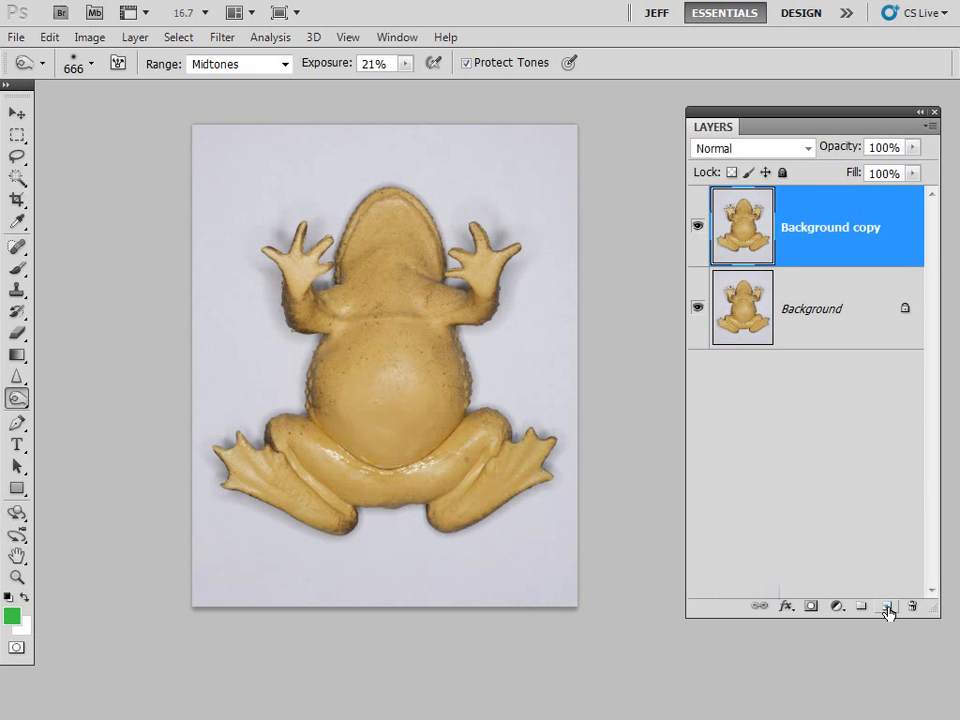
double_click(823, 230)
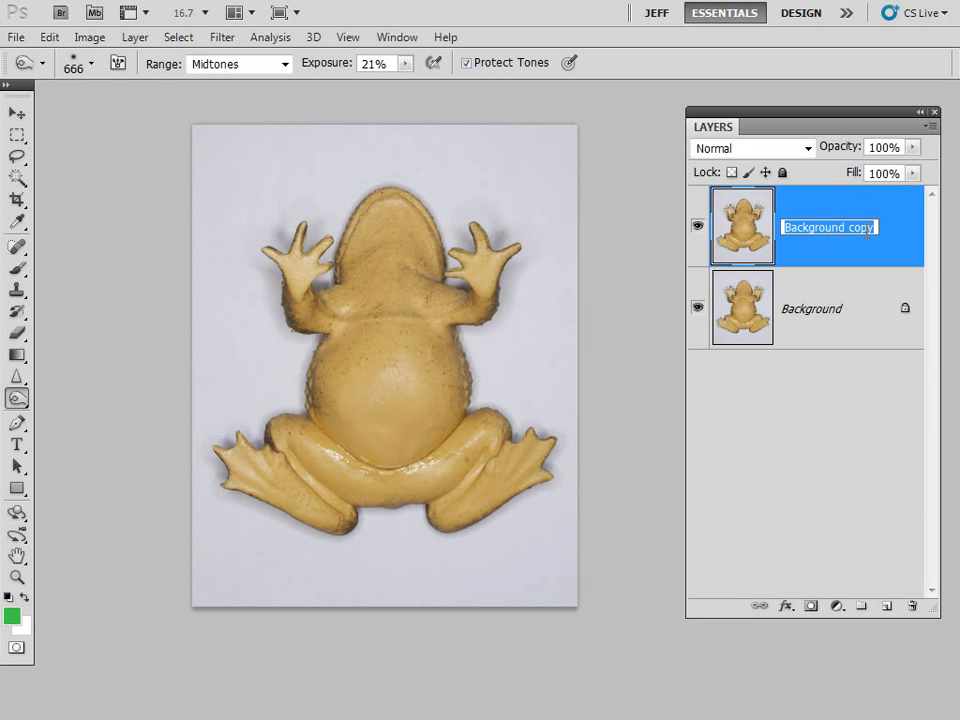
key(BackSpace)
text(Invert)
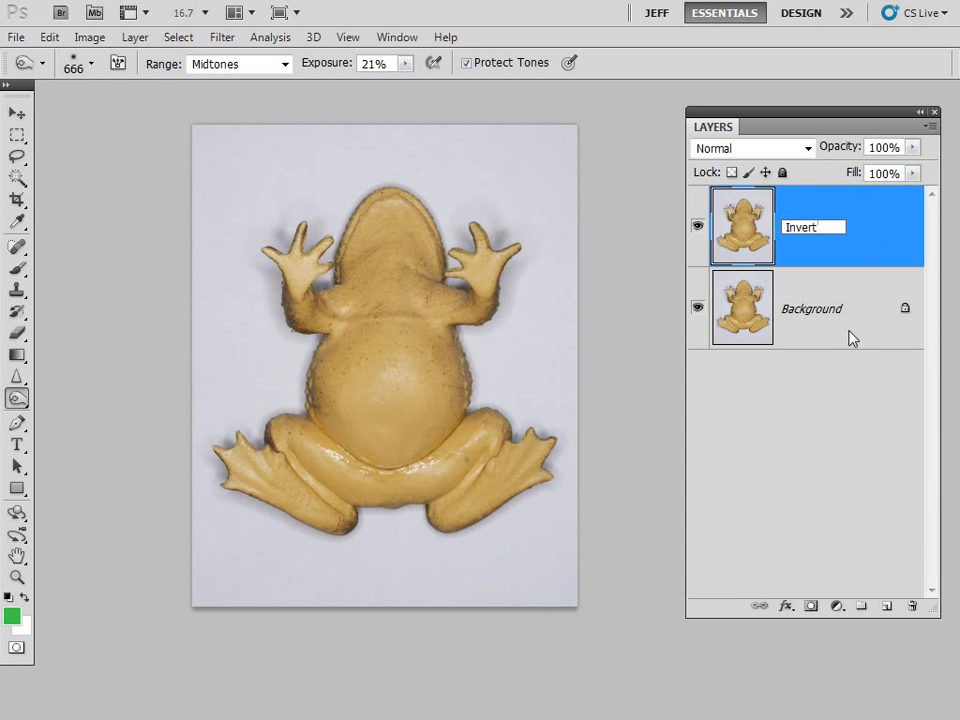
click(829, 426)
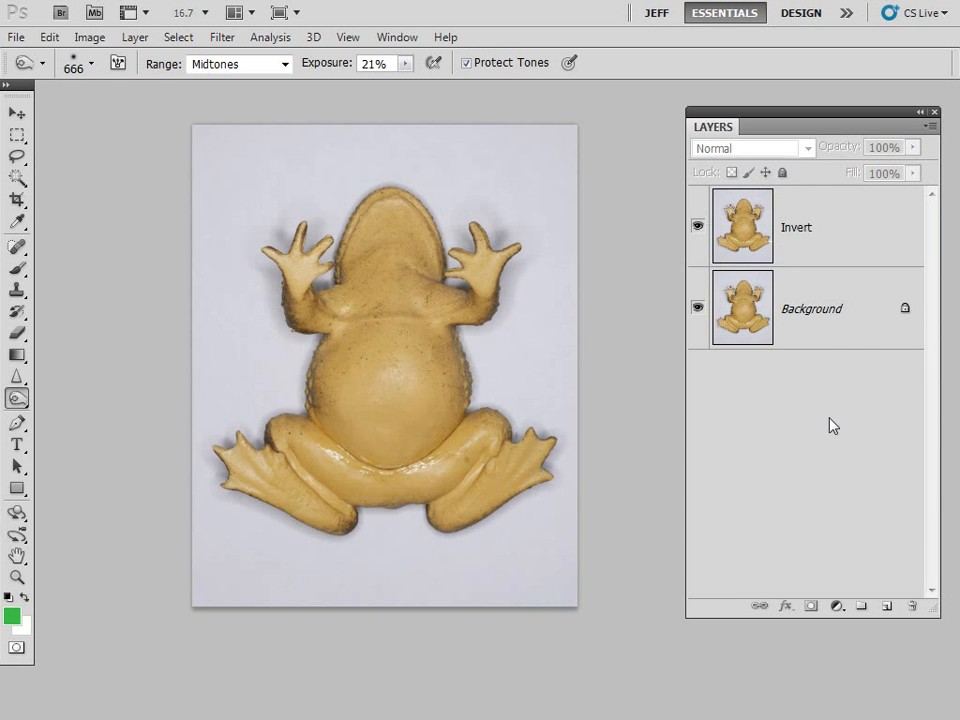
- Apply the Invert adjustment directly to the Invert layer to turn the frog photo into a negative
click(787, 249)
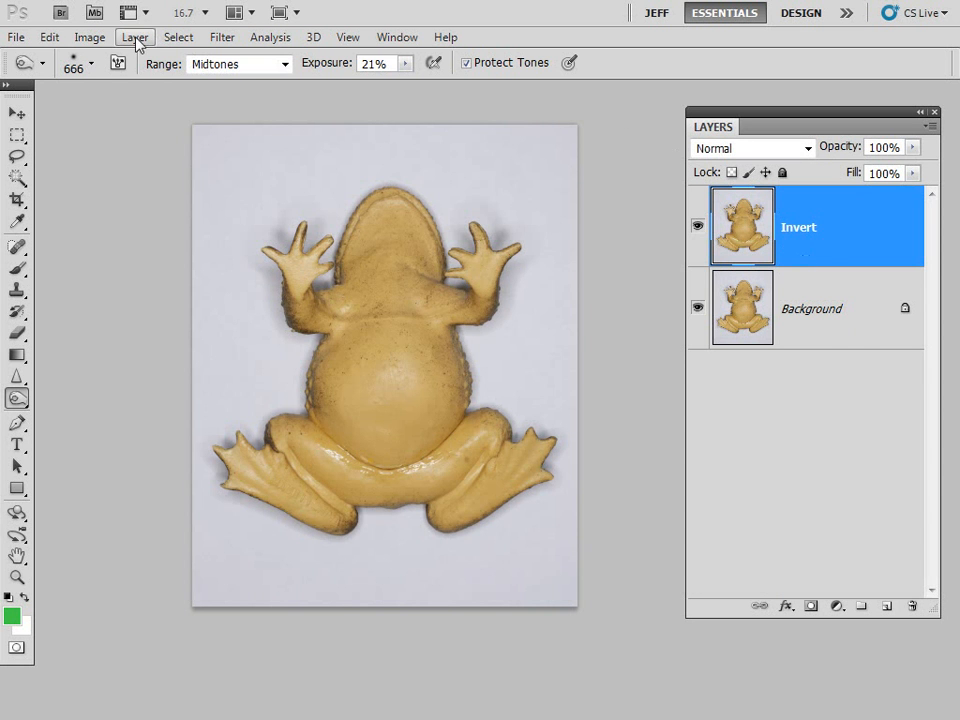
click(96, 42)
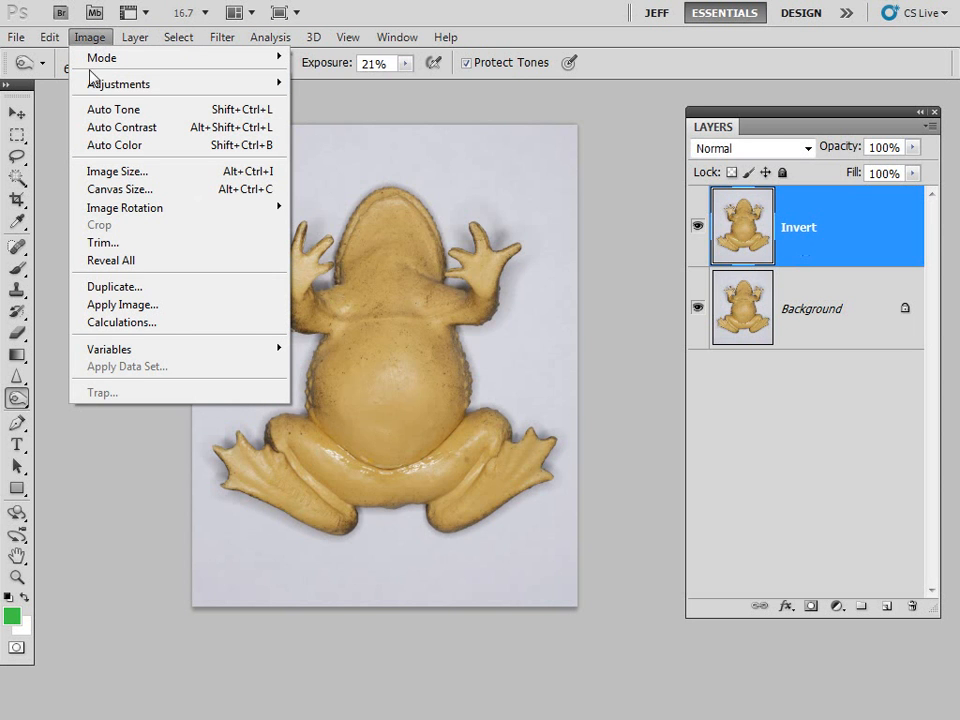
mouse_move(88, 84)
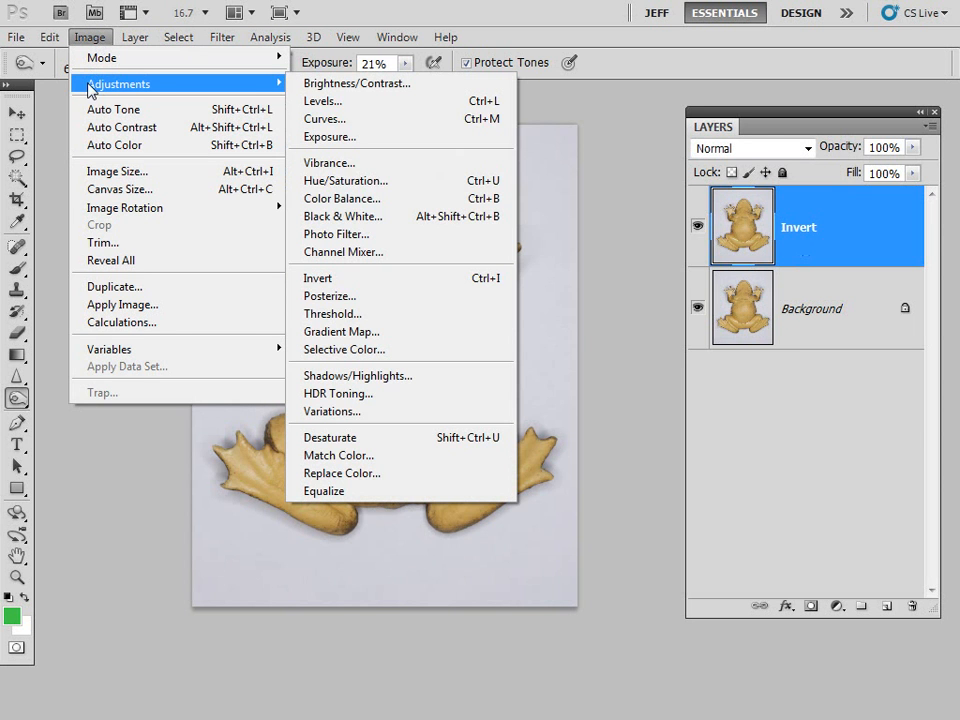
click(433, 279)
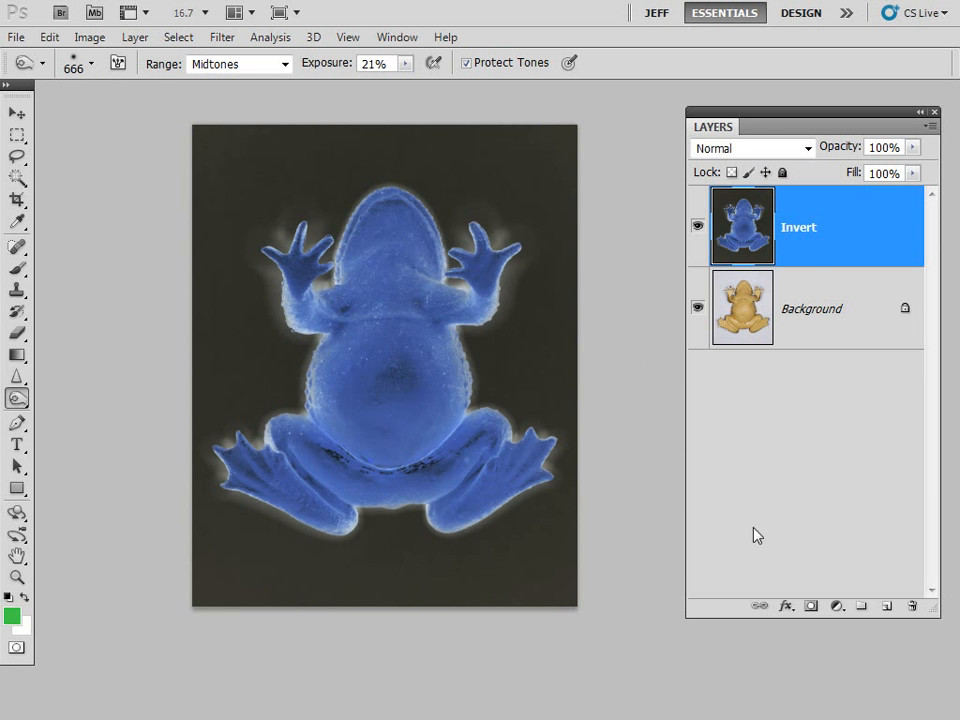
- Add a Black & White adjustment layer above the Invert layer and brighten the frog by raising Blues to 124
click(838, 612)
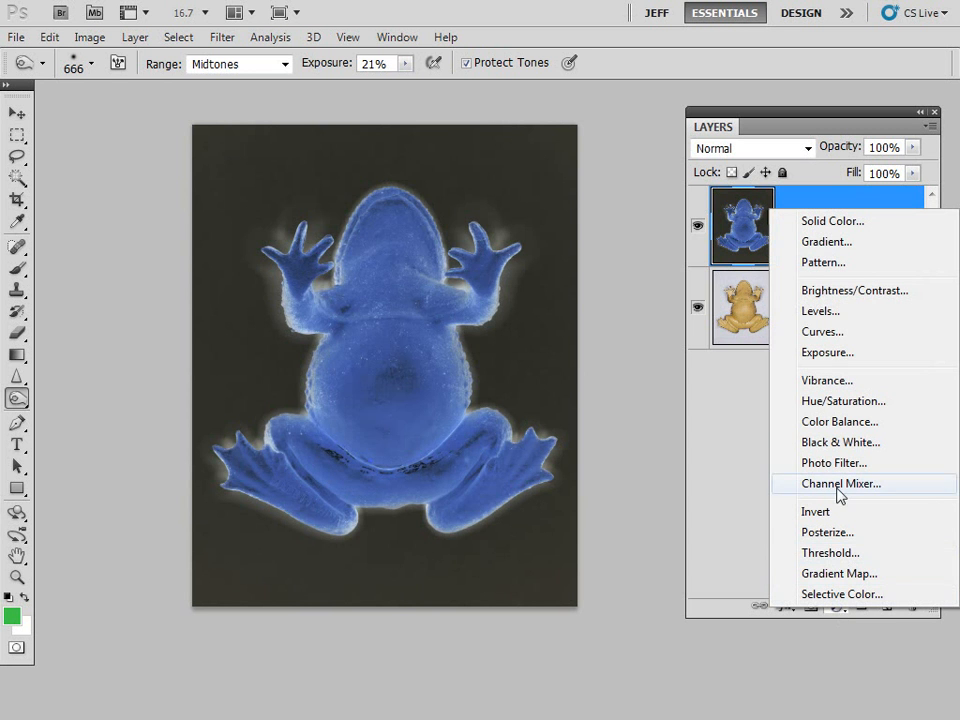
click(838, 444)
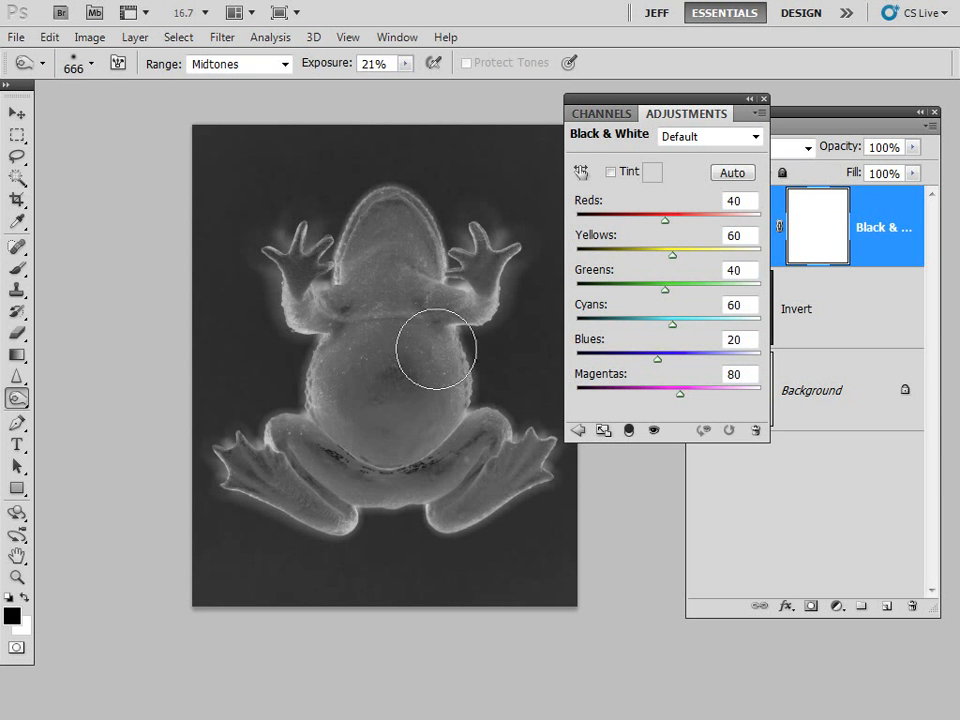
click(581, 173)
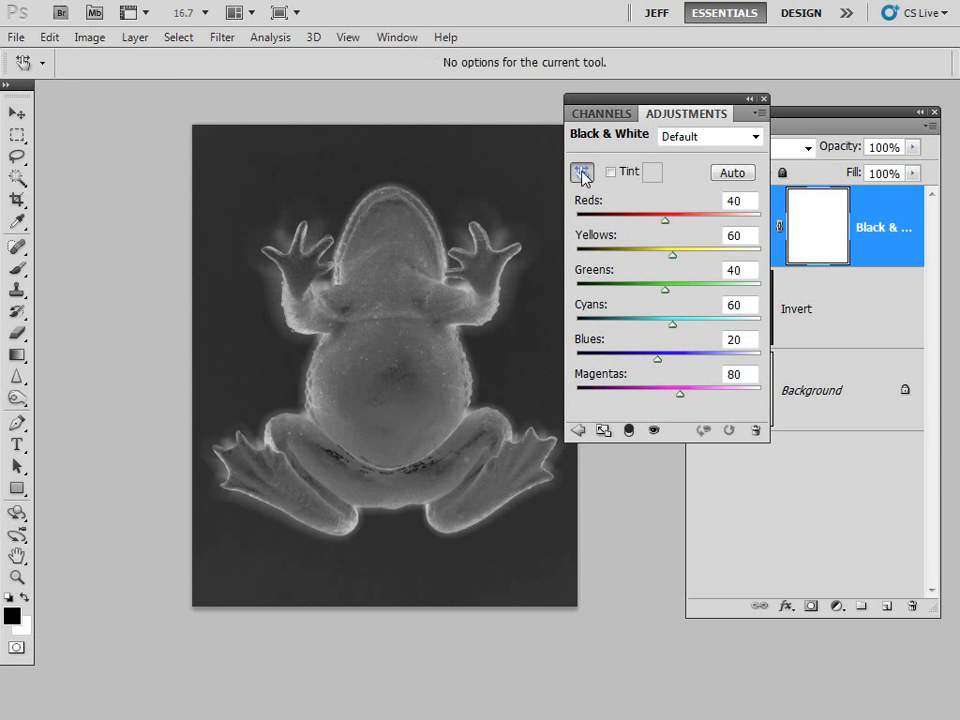
click(376, 343)
drag(379, 346, 444, 353)
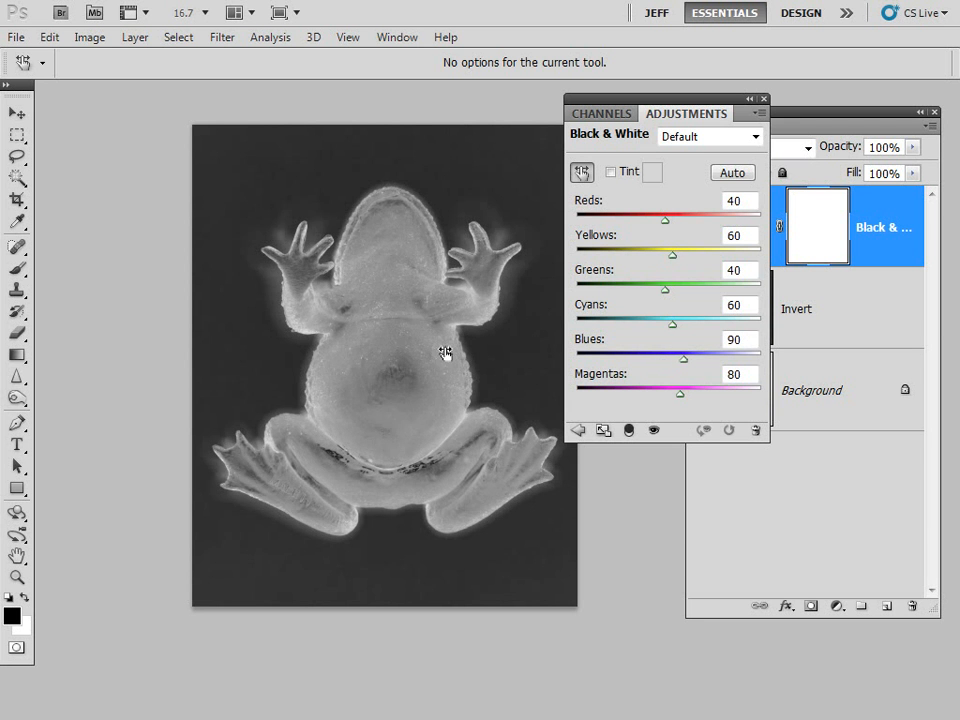
drag(684, 358, 697, 365)
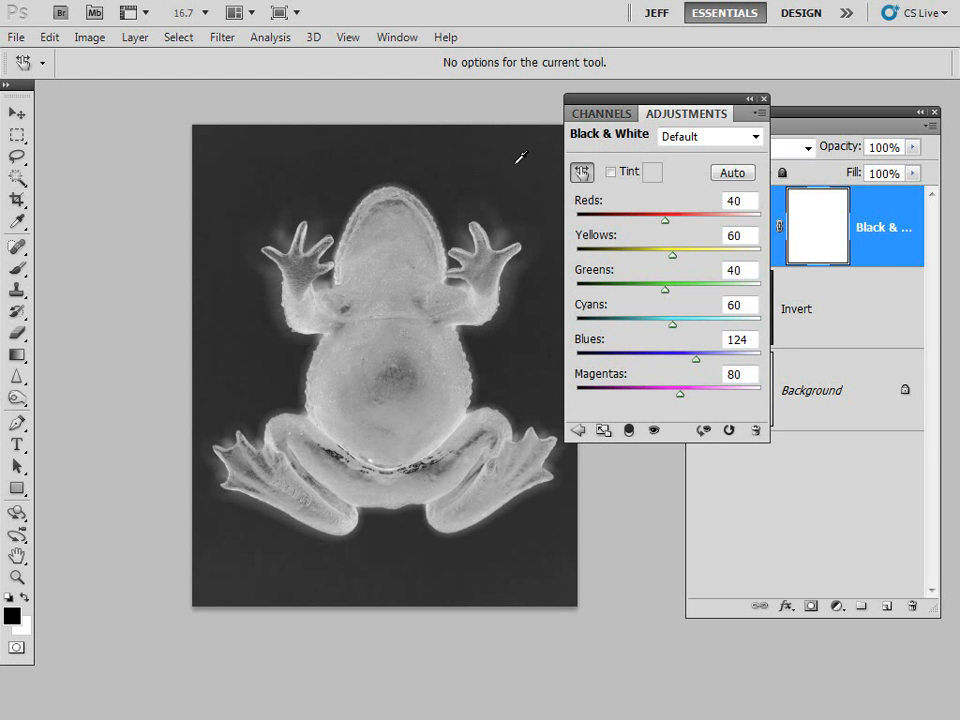
- Group the Adjustments and Layers panels together, lengthen the panel group, and return to the Burn tool
drag(692, 118, 845, 115)
click(845, 100)
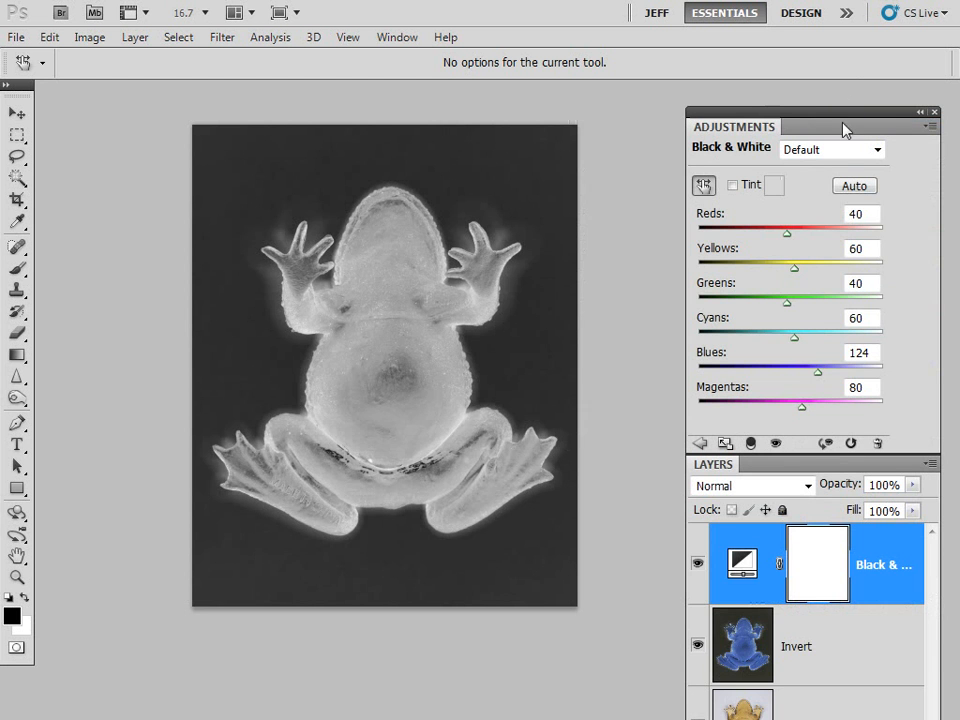
drag(717, 470, 706, 134)
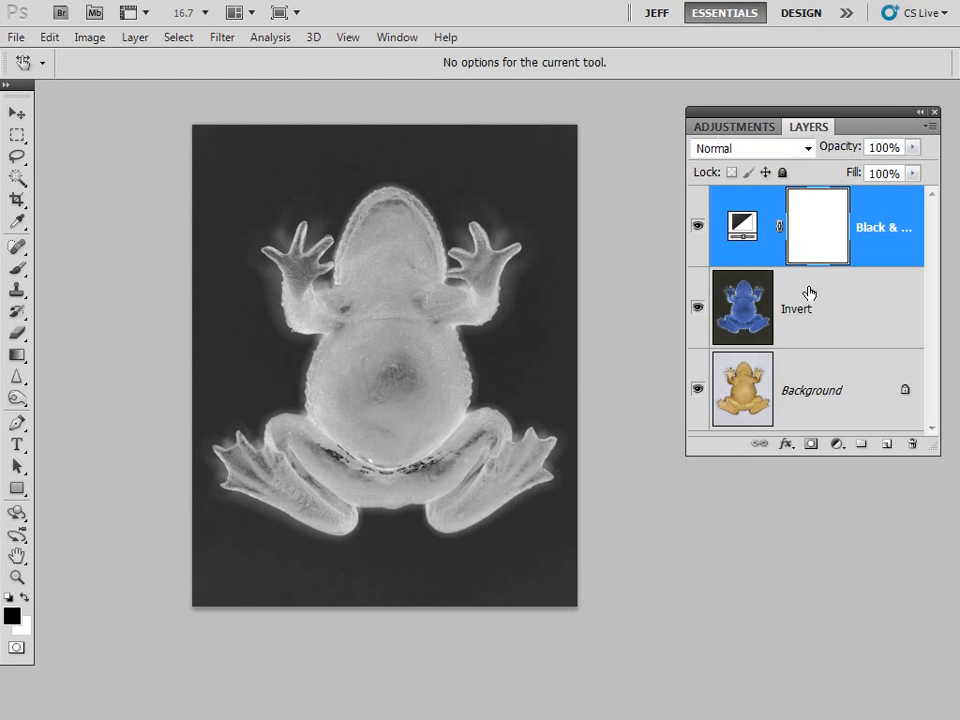
drag(936, 456, 936, 630)
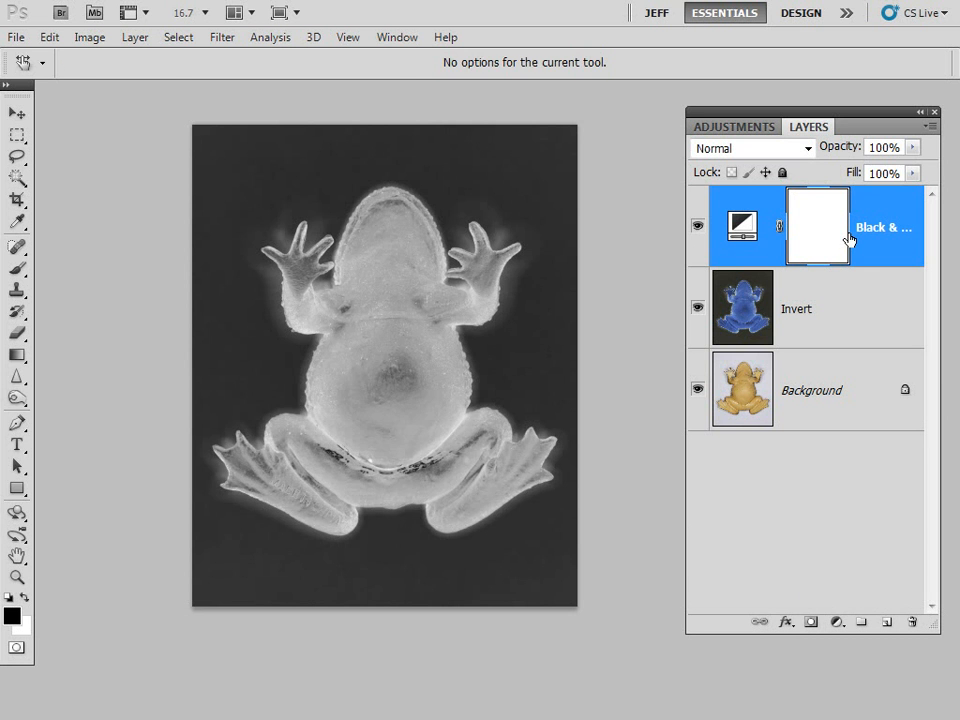
key(o)
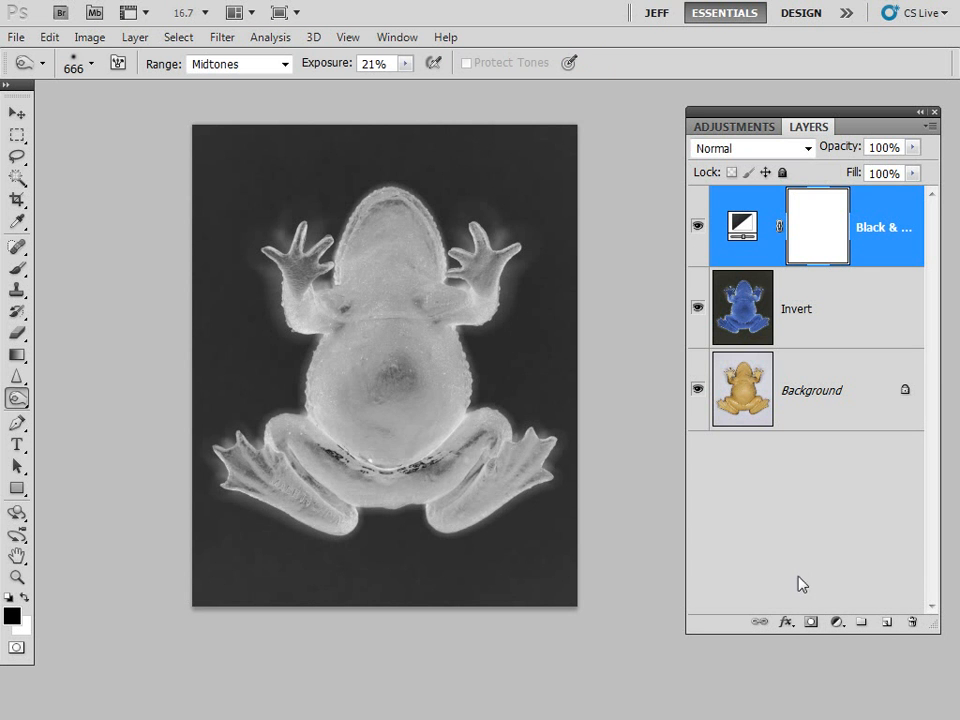
- Add a Photo Filter adjustment layer using the Cyan filter at 75% density with Preserve Luminosity off
click(837, 623)
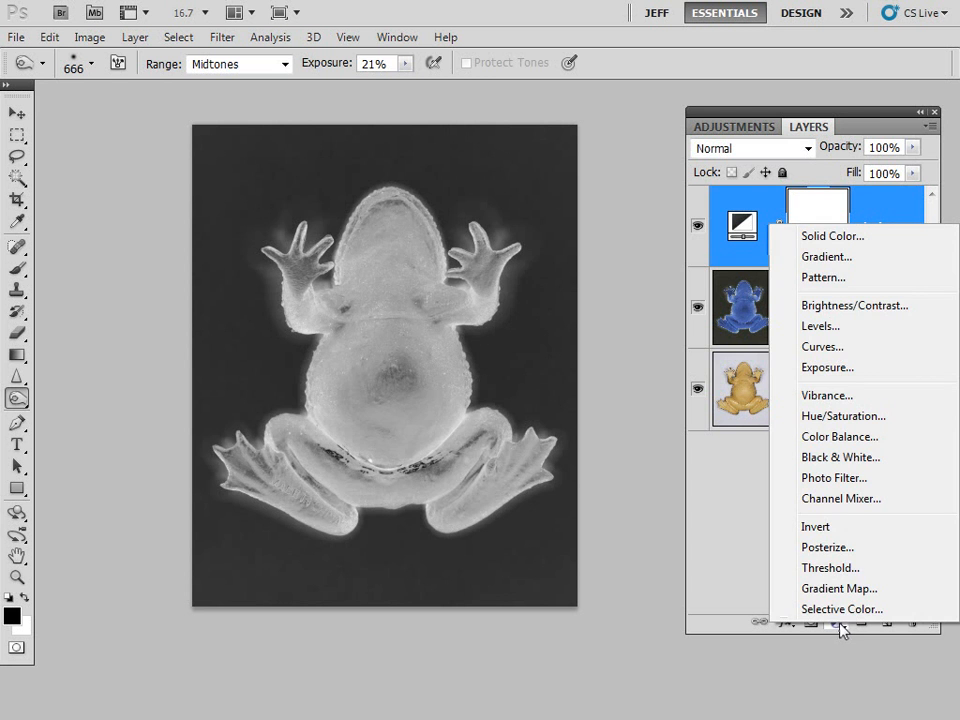
click(866, 480)
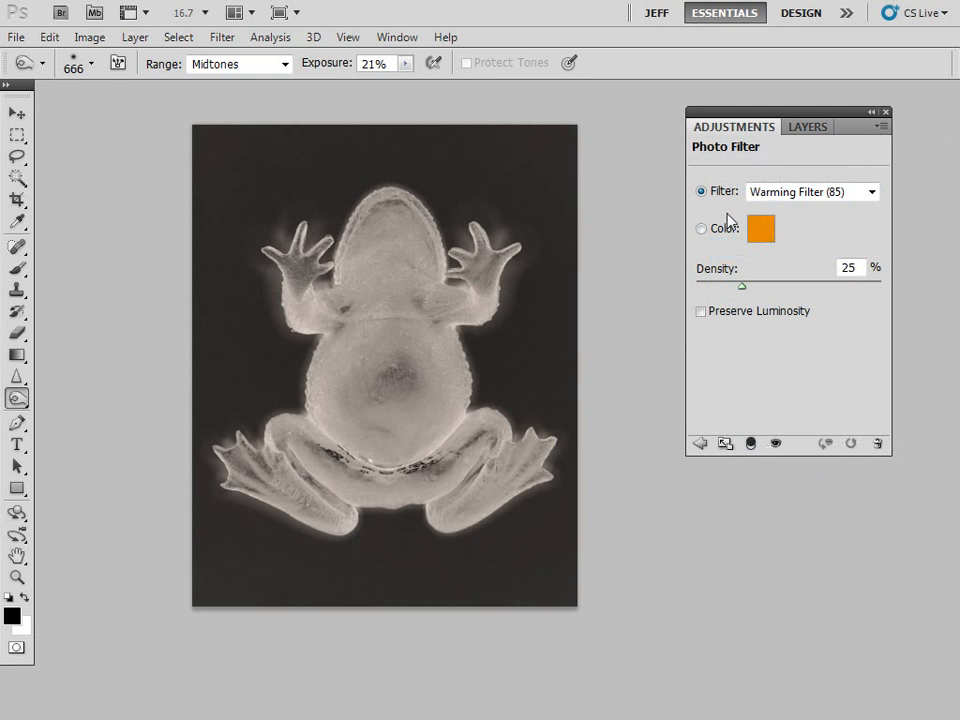
click(872, 193)
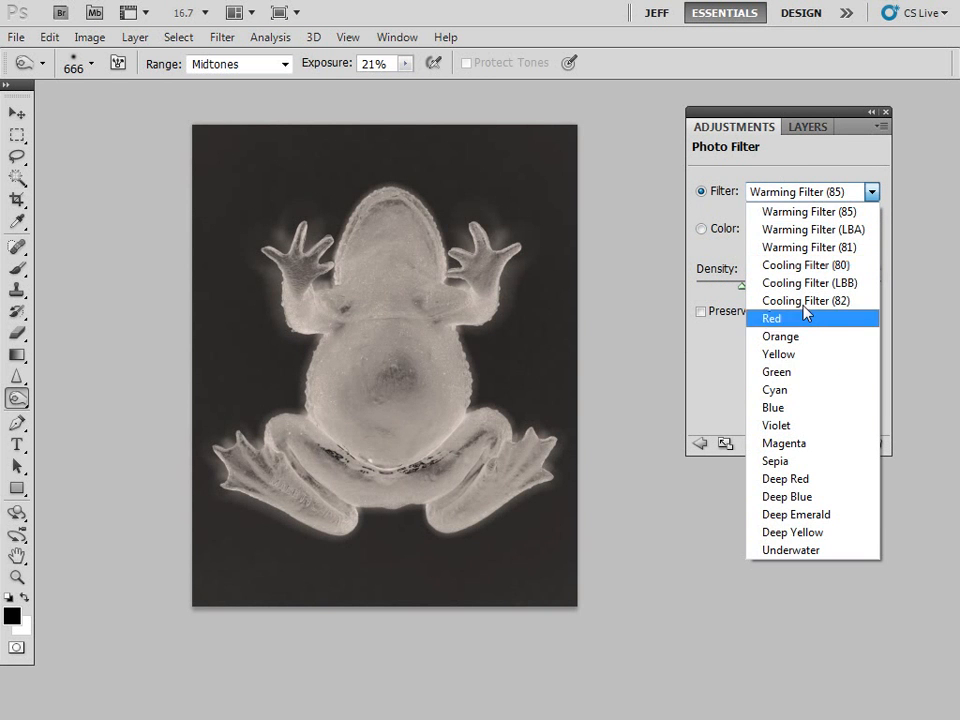
click(801, 390)
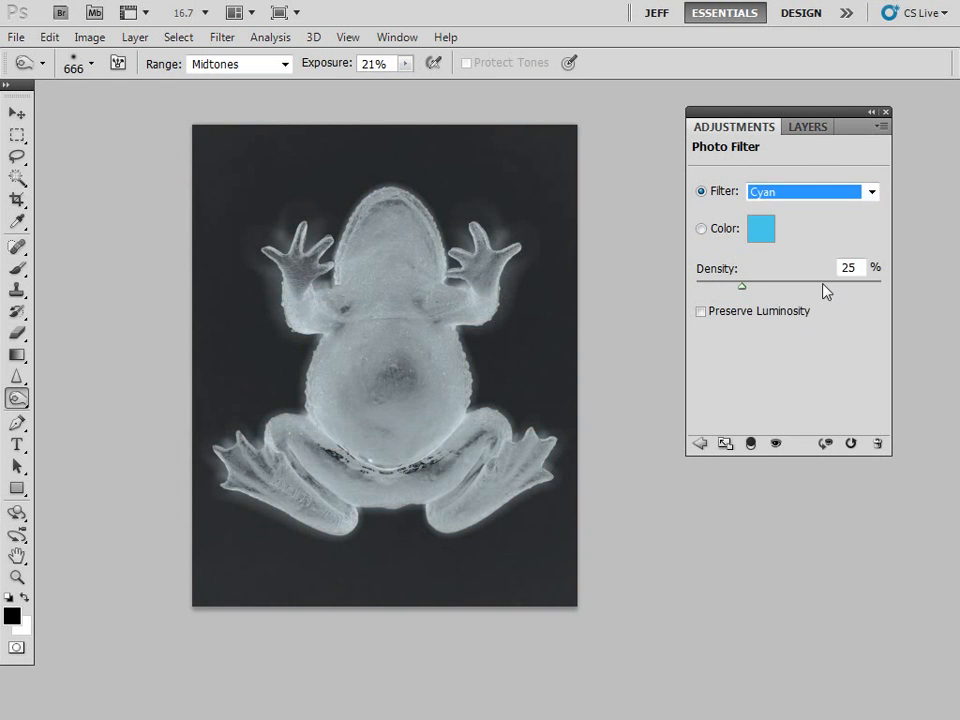
drag(859, 267, 831, 266)
text(75)
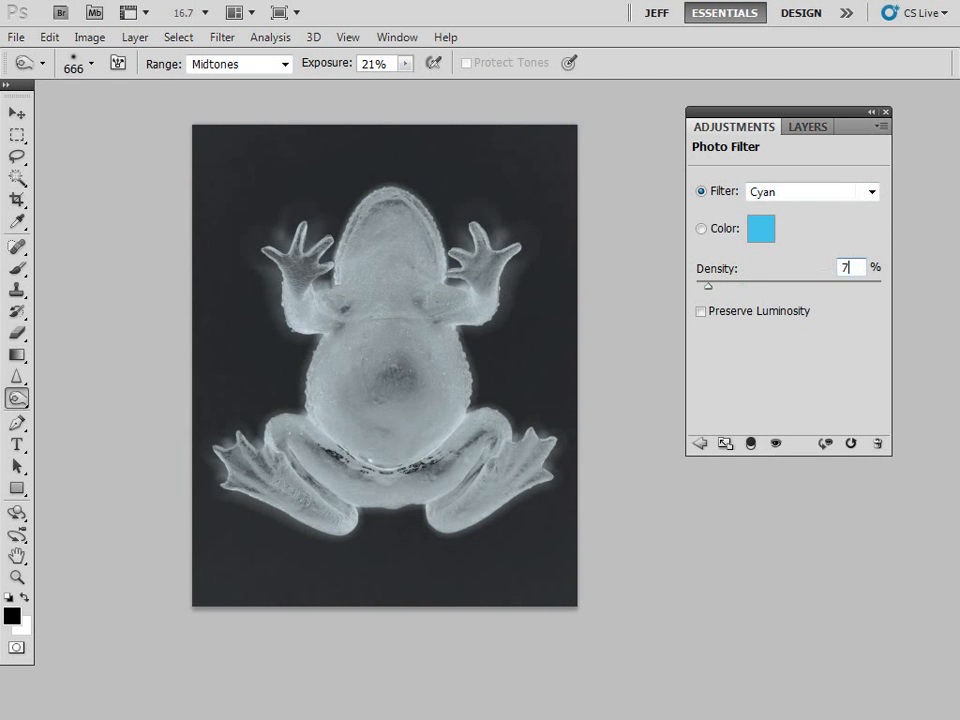
click(701, 312)
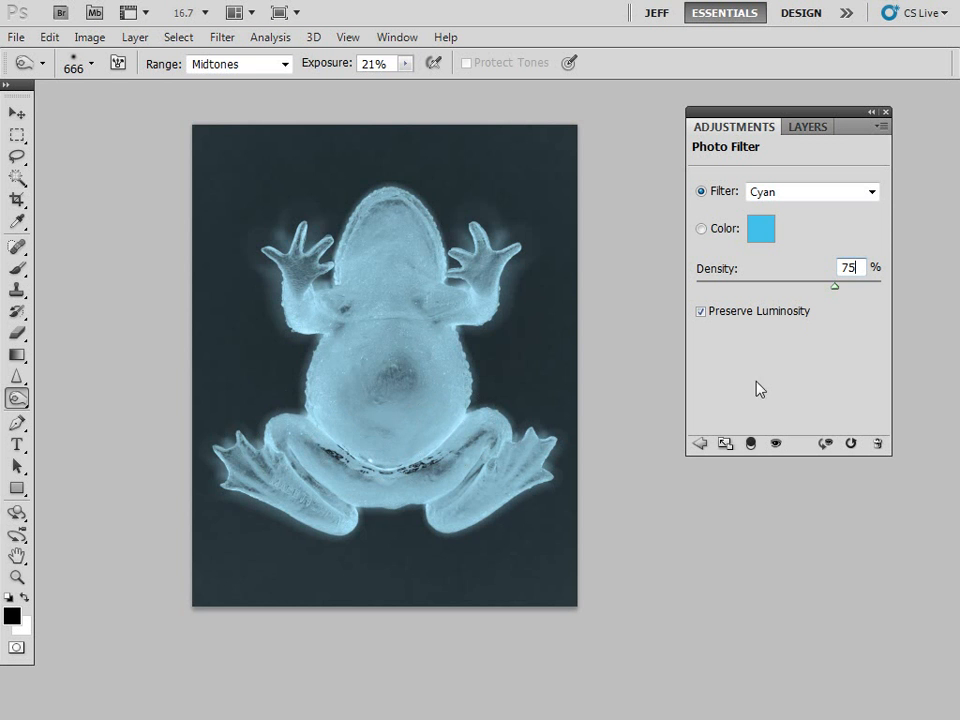
click(700, 312)
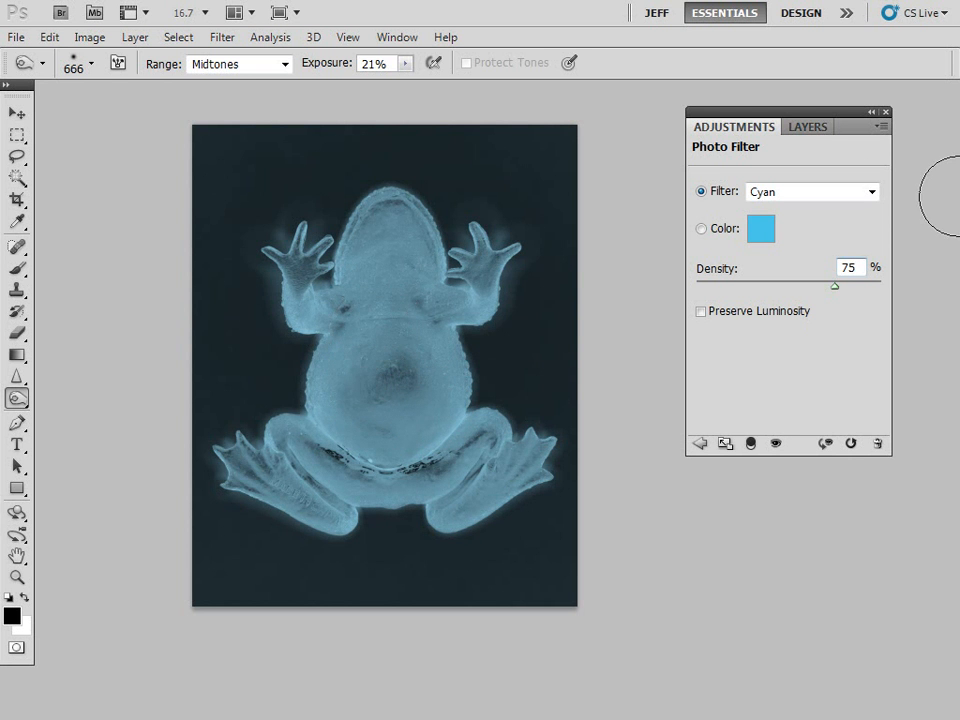
- Stamp all visible layers into a new layer above the Photo Filter and name it Glow
click(810, 128)
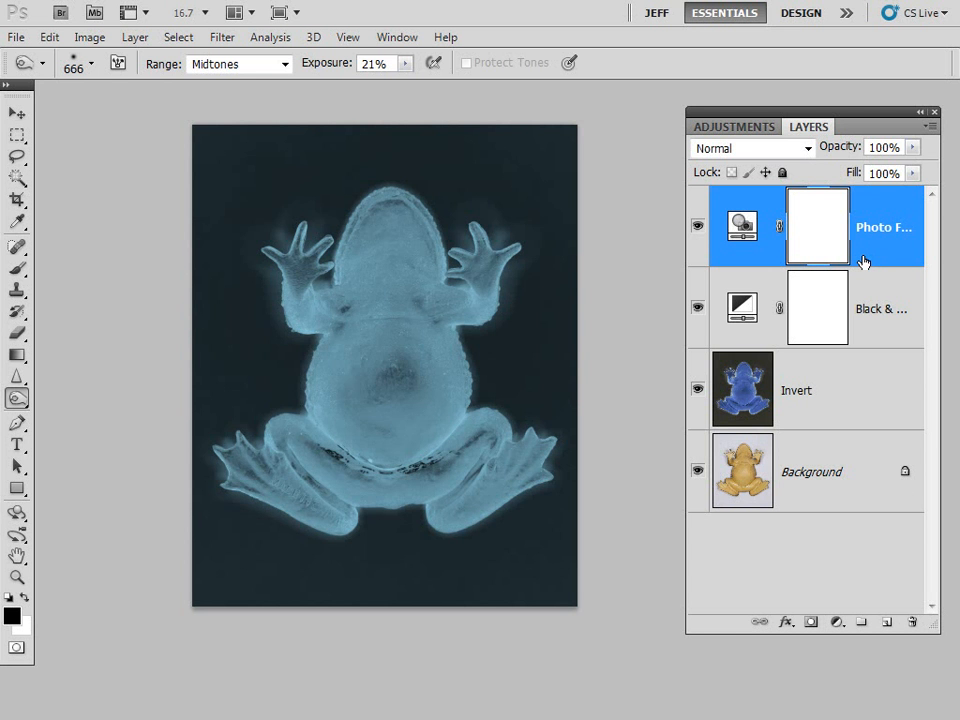
key(ctrl+shift+alt+e)
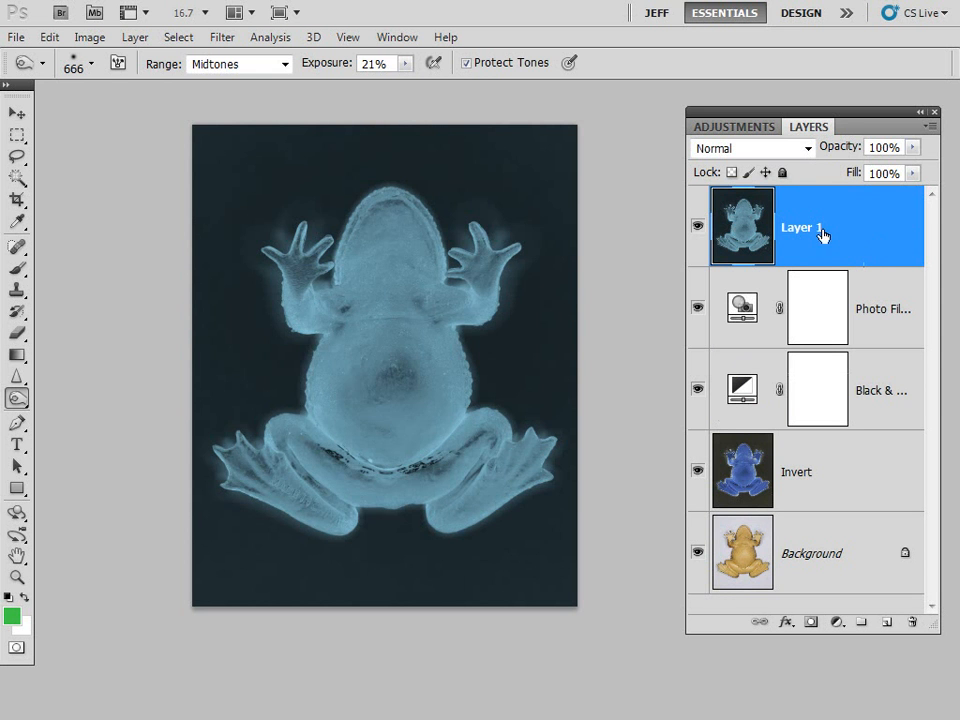
double_click(813, 229)
text(Glow)
key(Return)
- Apply a Gaussian Blur with a radius of 50 pixels to the Glow layer
click(222, 38)
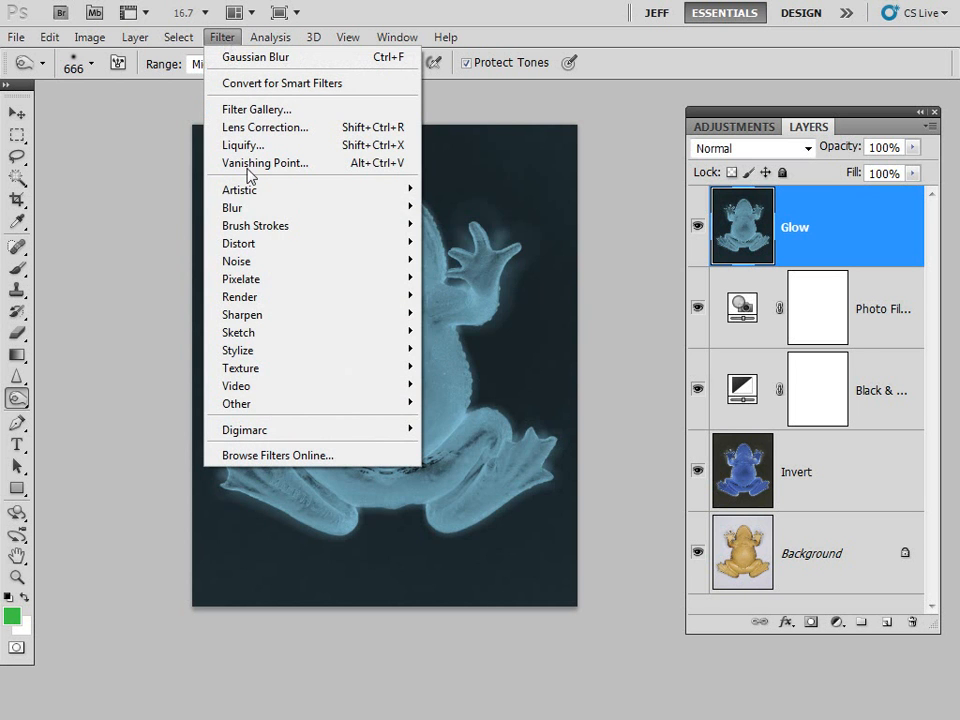
mouse_move(255, 208)
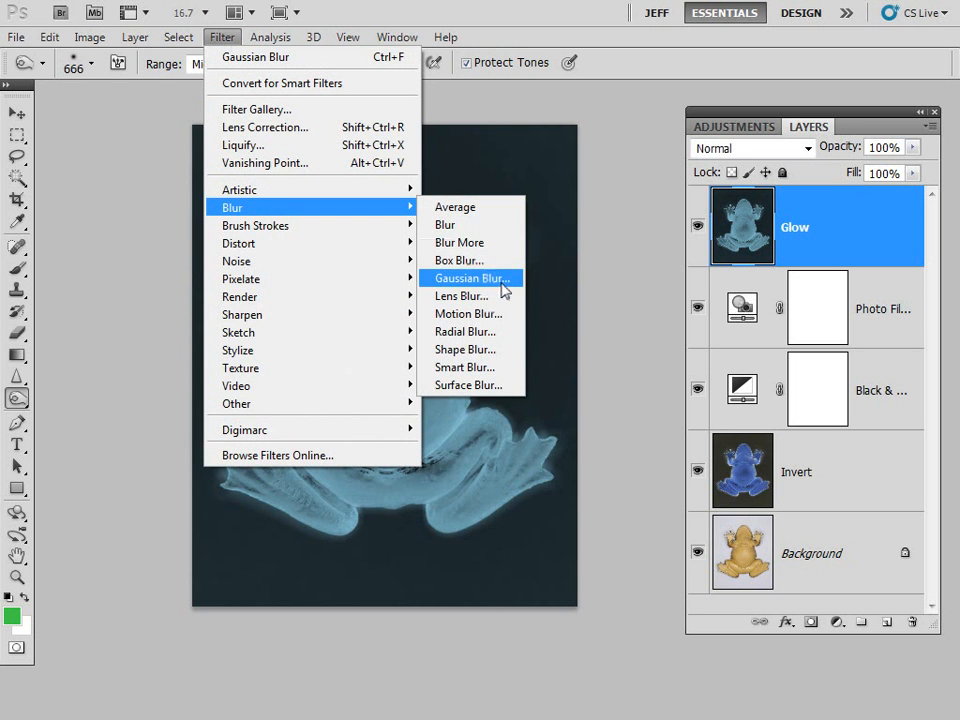
click(502, 289)
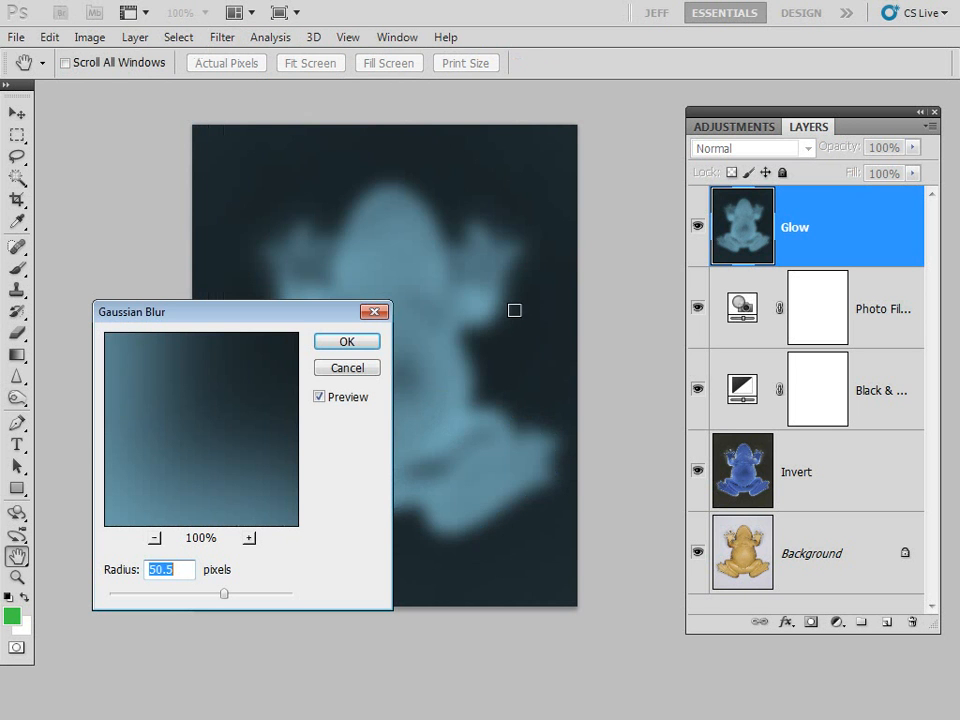
click(175, 571)
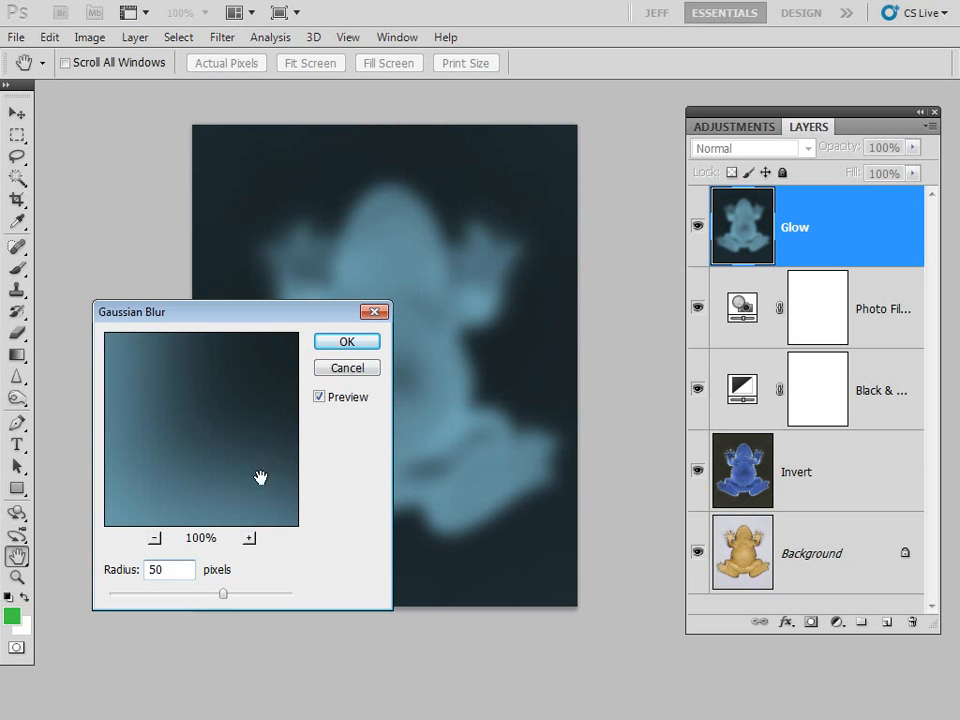
click(346, 343)
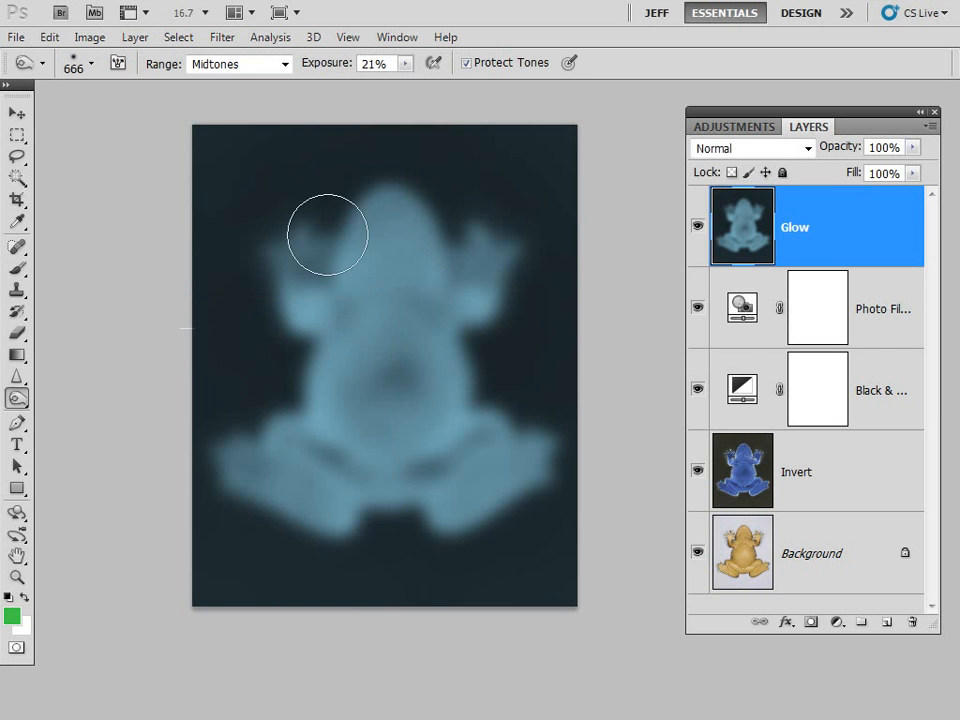
- Set the Glow layer's blending mode to Soft Light and hide the layer to compare the image without it
click(808, 149)
click(808, 149)
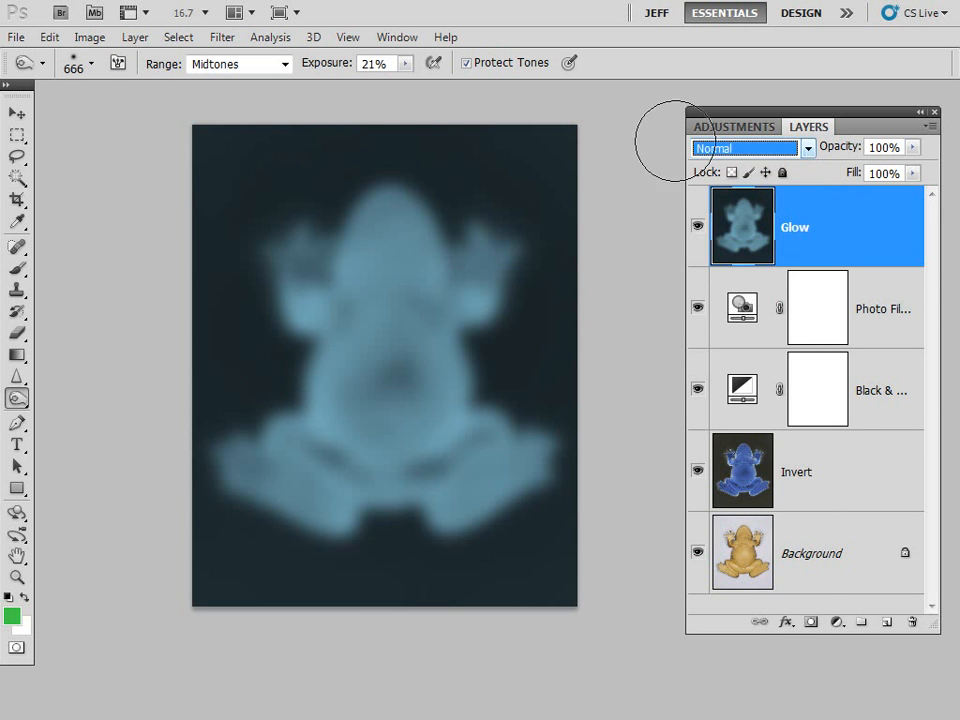
click(808, 149)
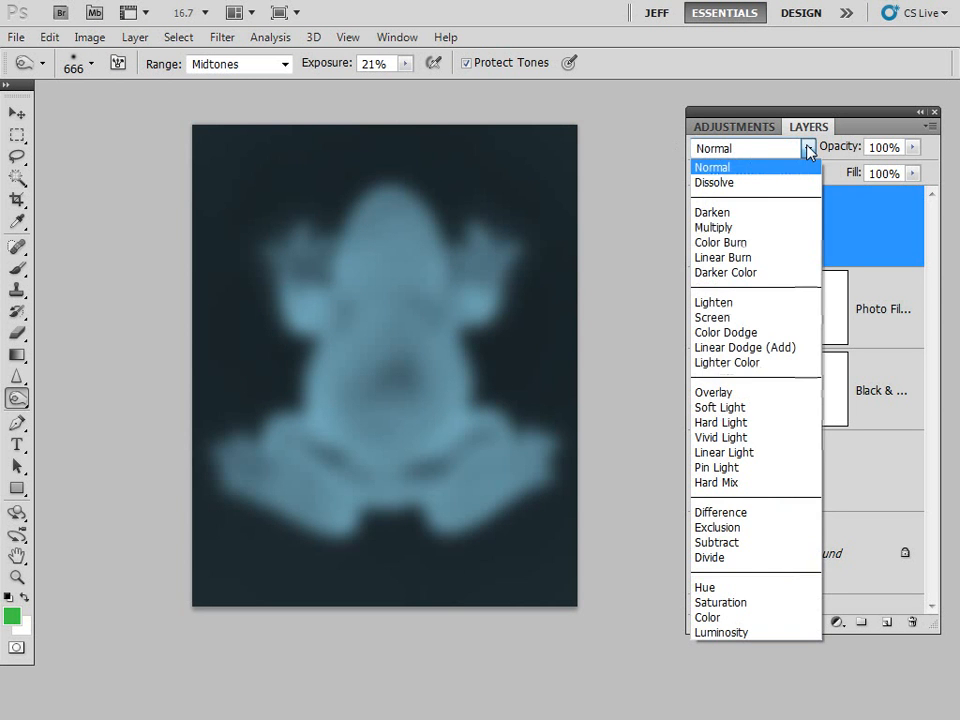
click(732, 406)
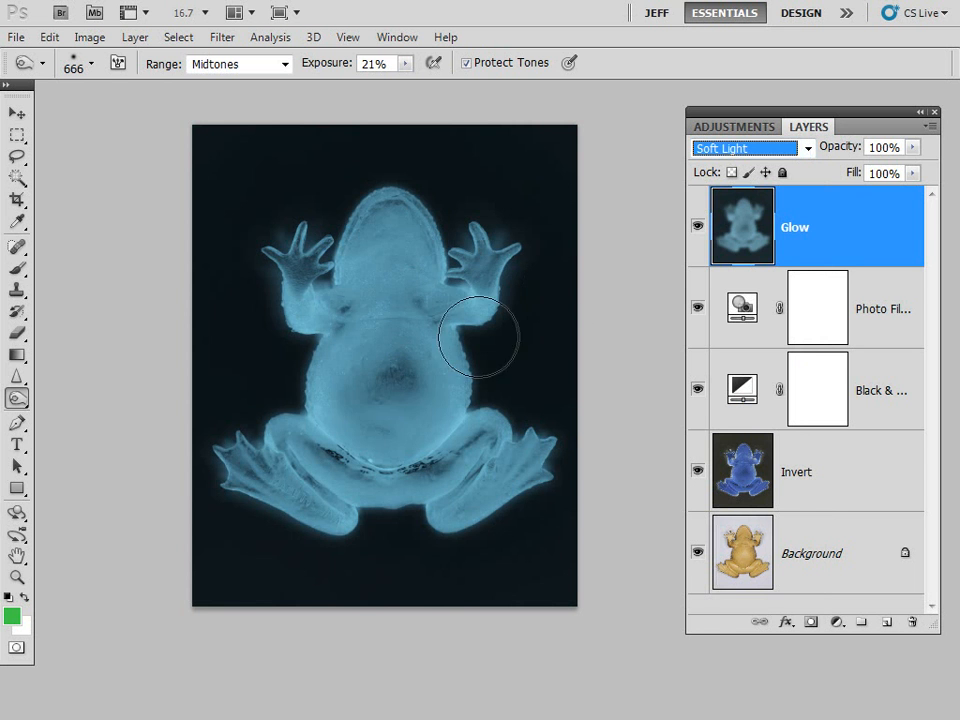
click(697, 230)
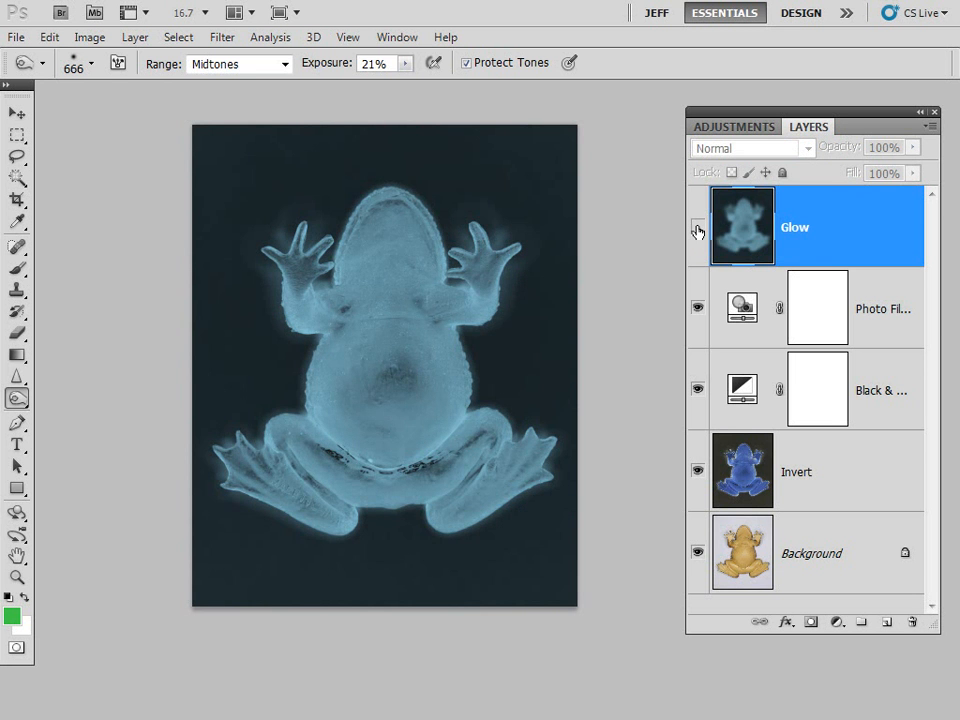
- Toggle the Glow layer's visibility to compare the image with and without it, leaving the layer shown
click(697, 230)
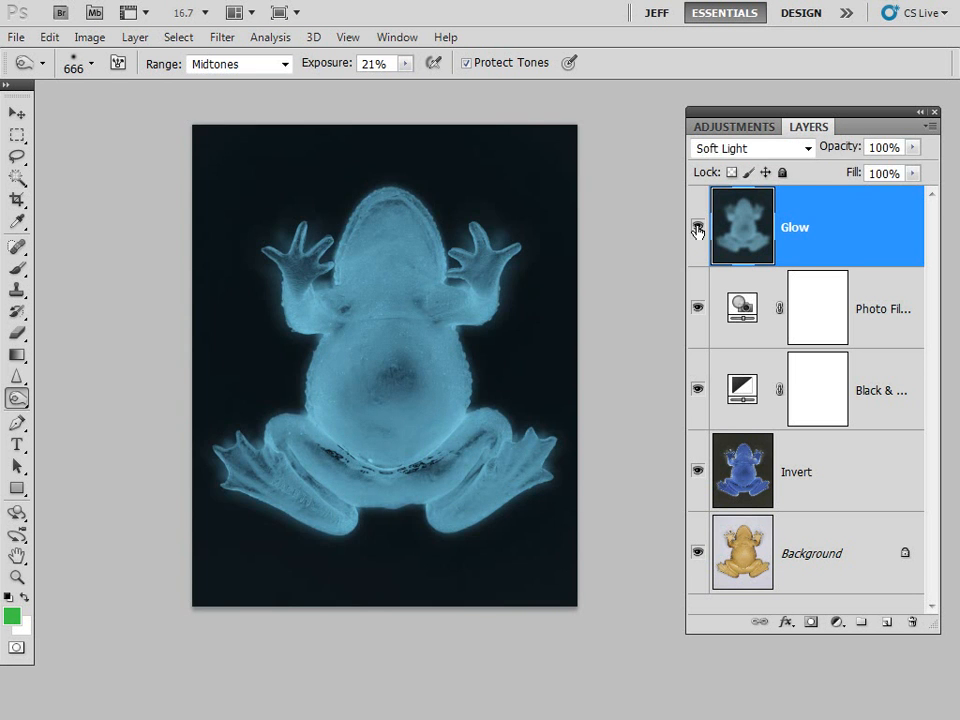
click(697, 230)
click(697, 230)
- Add a Curves adjustment layer above Glow with a slight S-curve, mapping input 183 to output 194 and input 74 to output 64
click(835, 623)
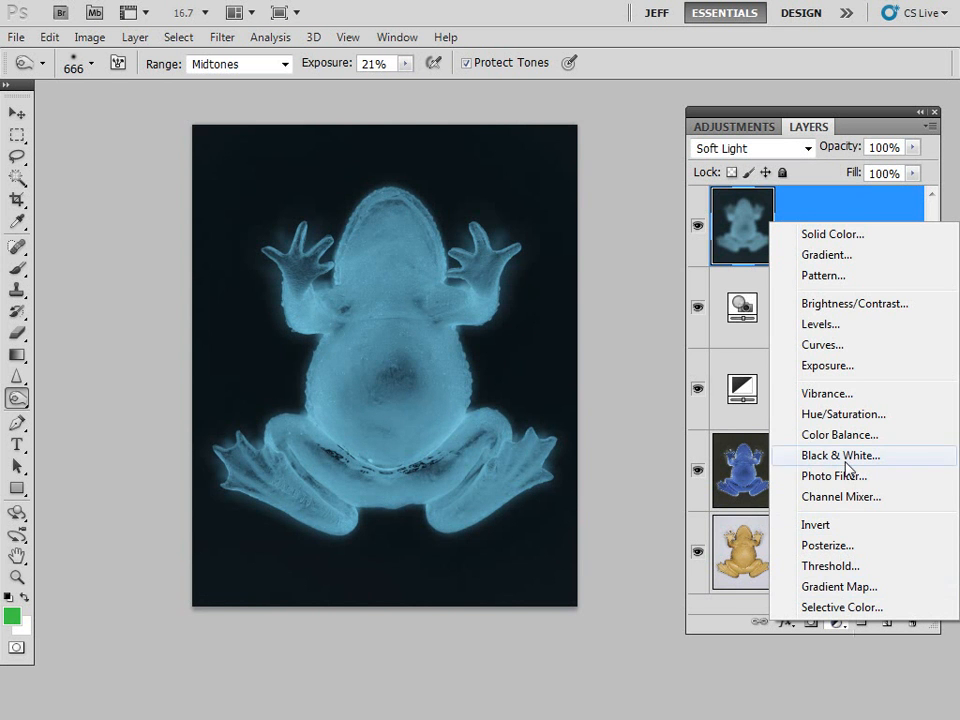
click(845, 345)
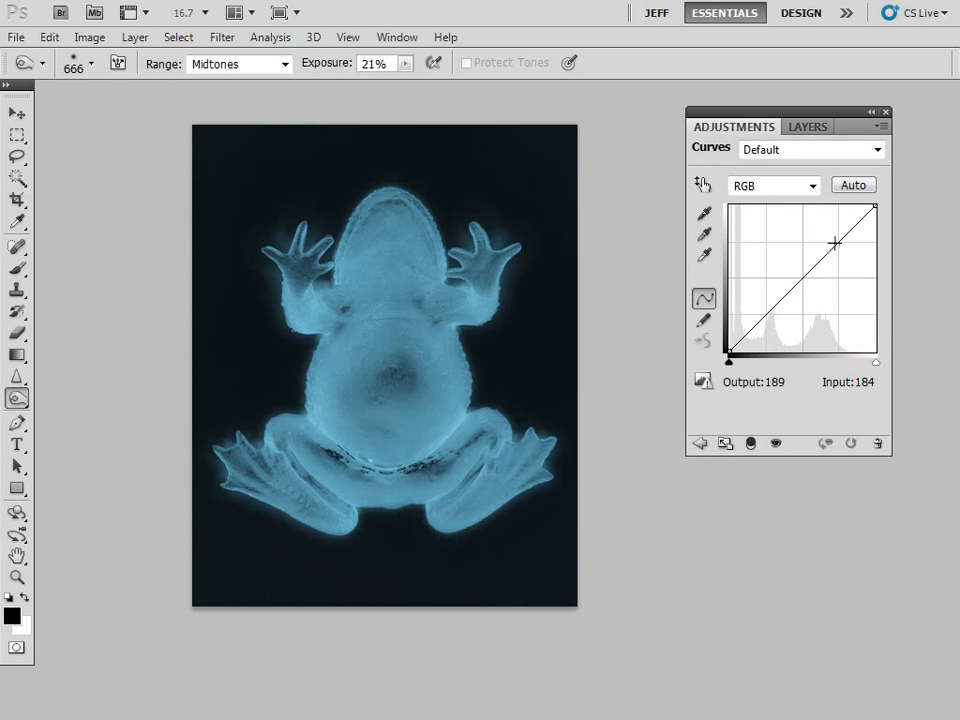
drag(835, 243, 833, 240)
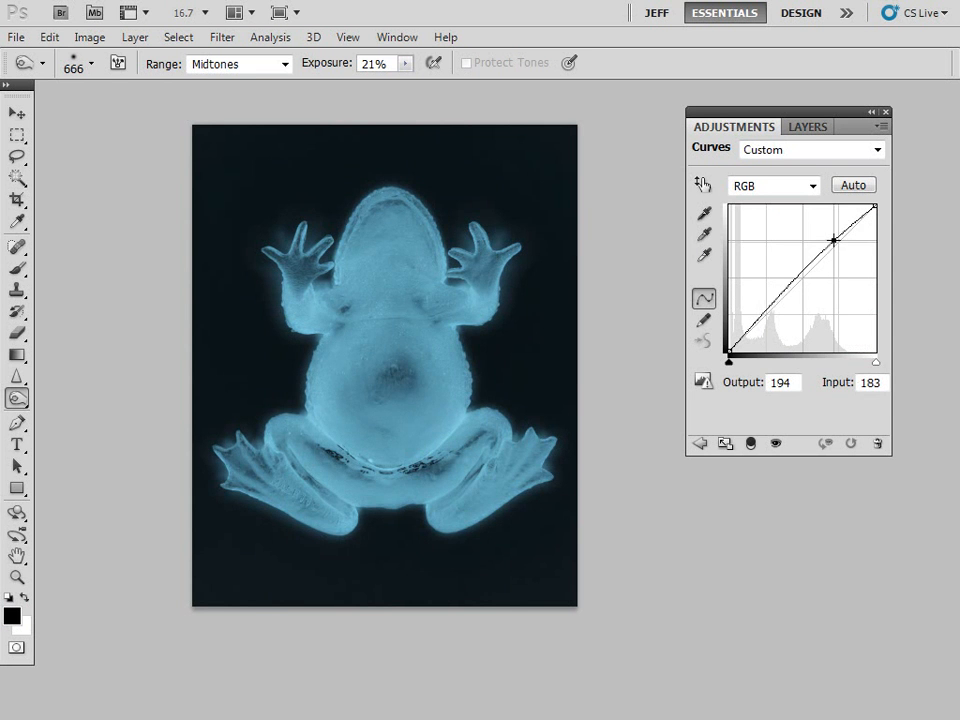
drag(768, 308, 771, 314)
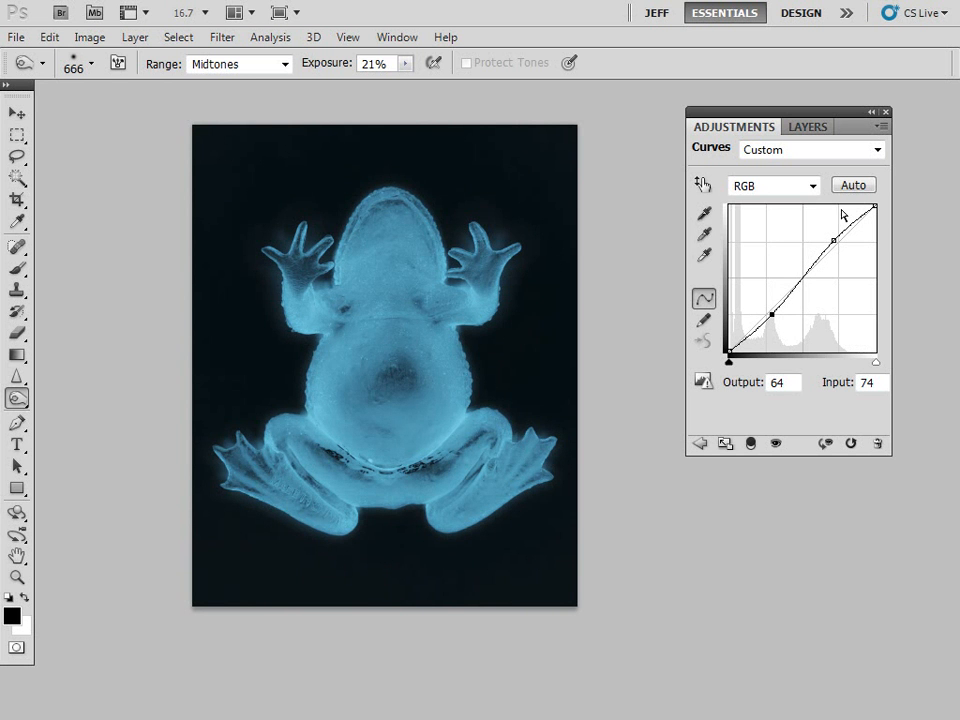
- Compare the image with and without the Curves adjustment by toggling that layer's visibility, leaving it shown
click(808, 127)
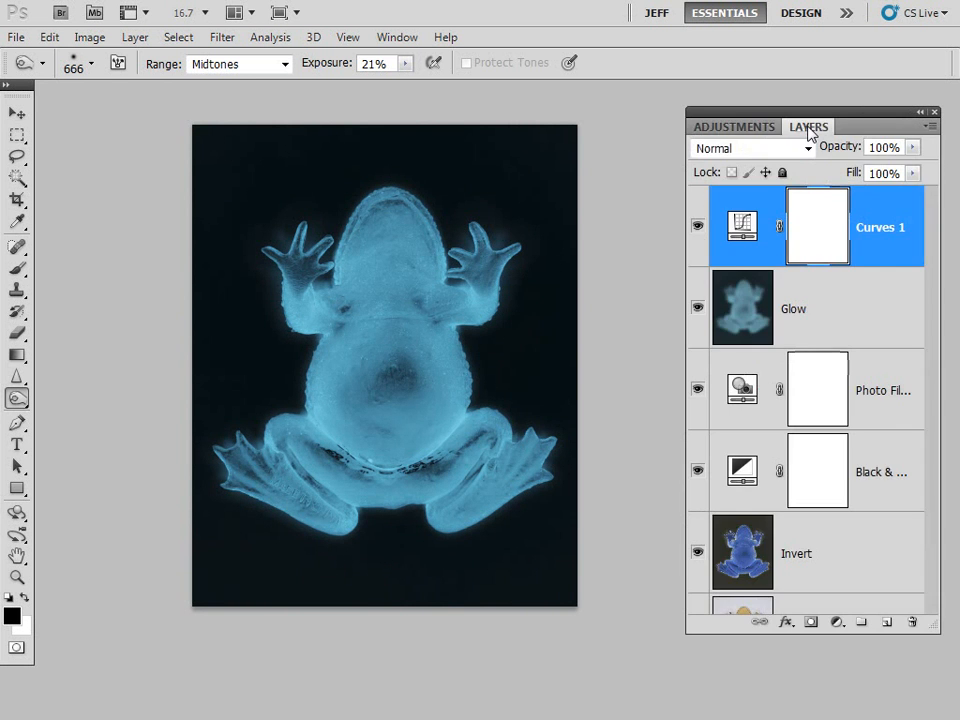
click(698, 227)
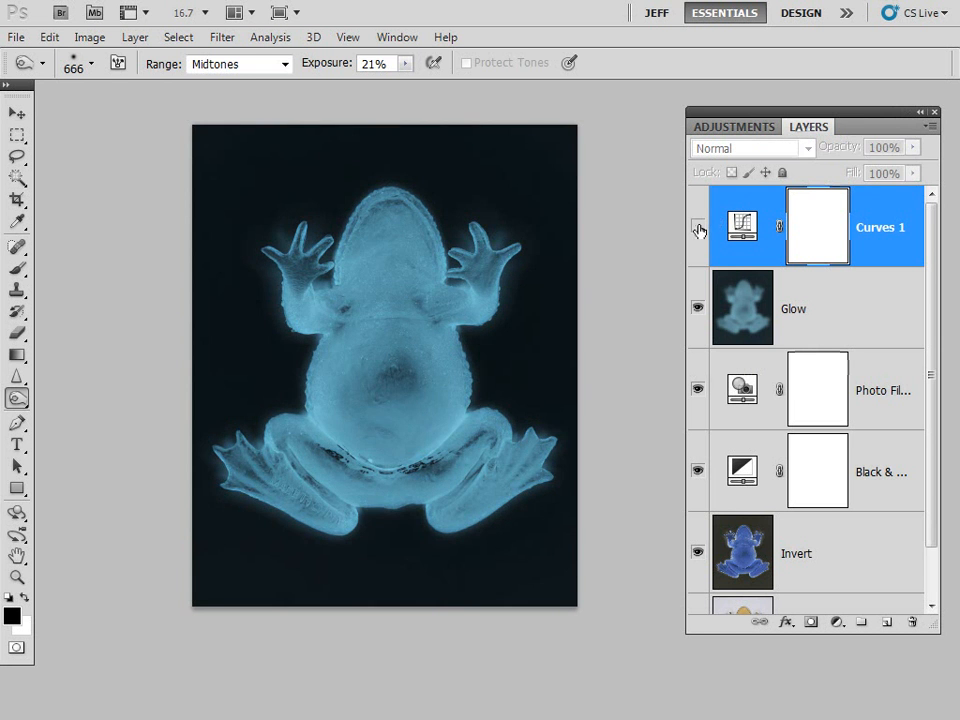
click(698, 228)
click(698, 229)
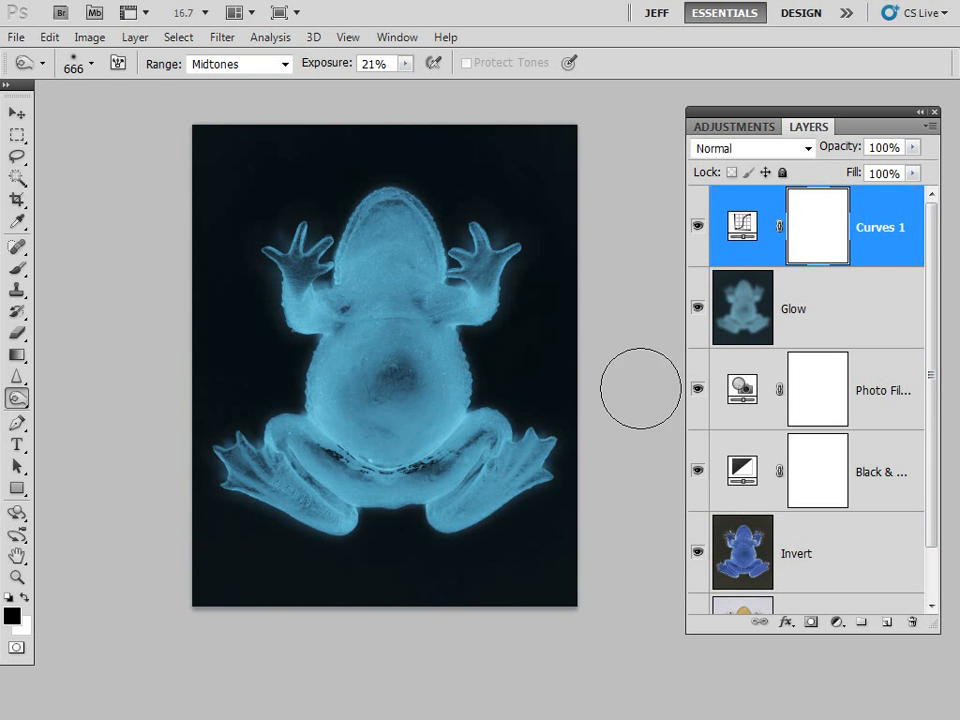
- Create a new layer above the Curves adjustment and fill it with 50% Gray in Normal mode at 100% opacity
click(886, 623)
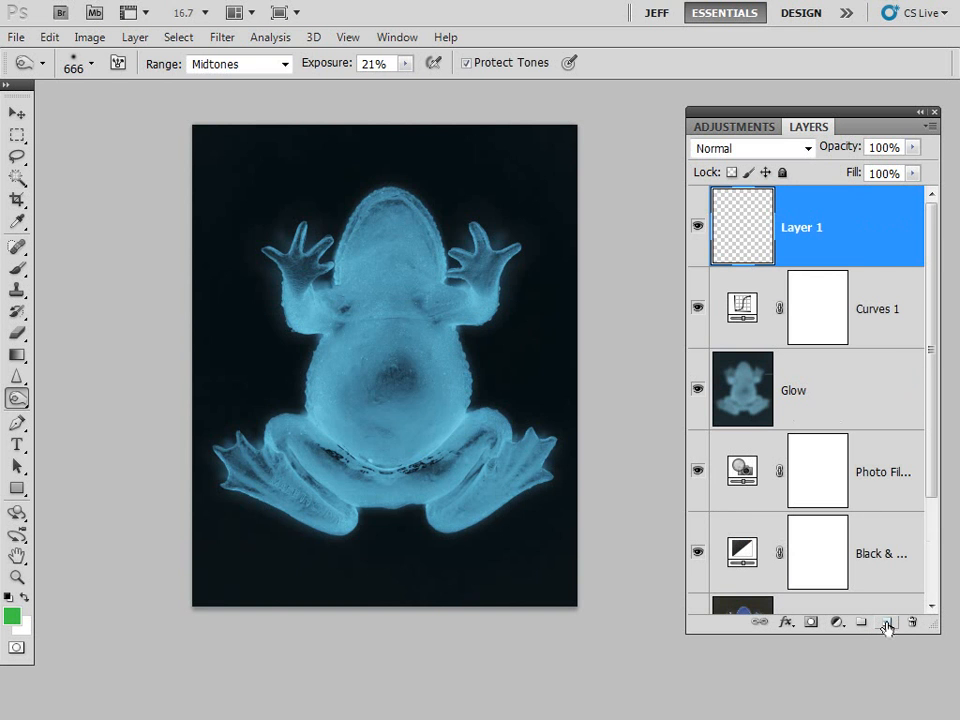
click(49, 37)
click(113, 302)
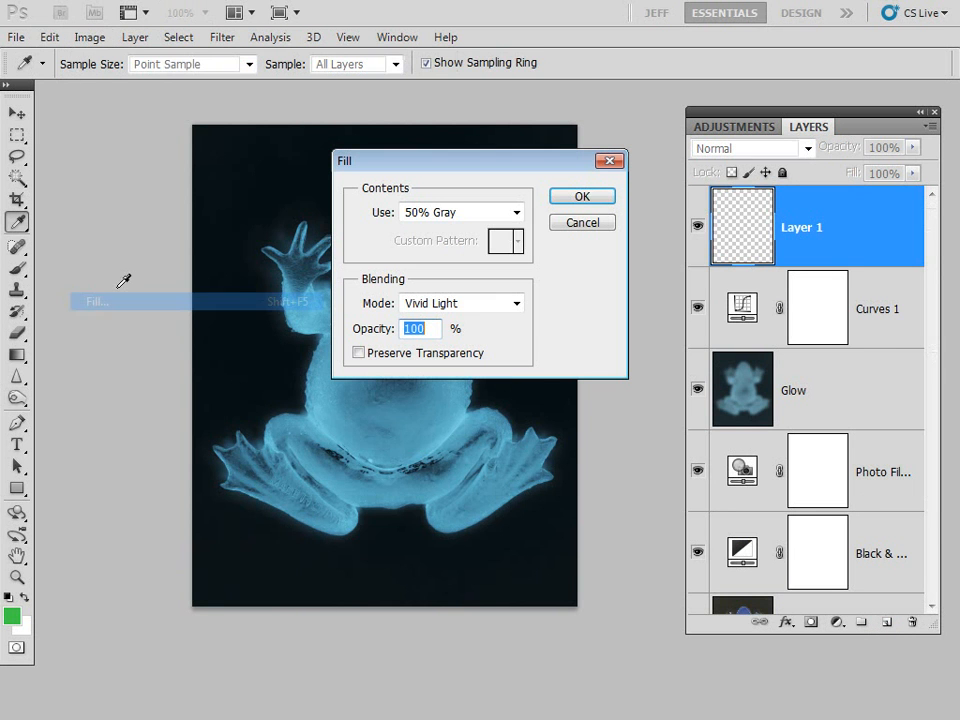
click(468, 308)
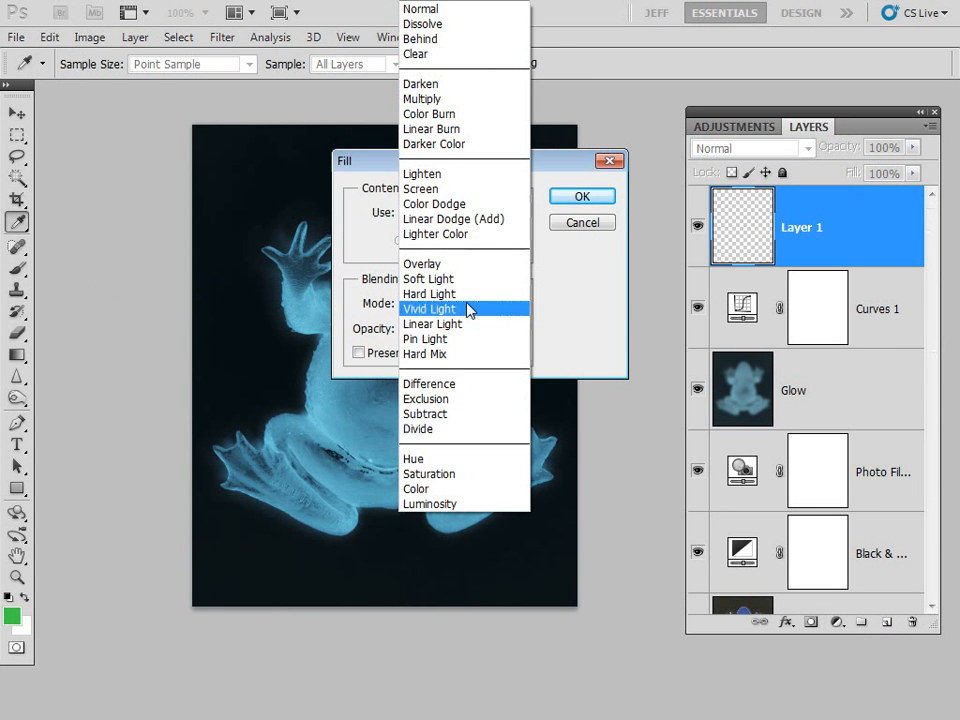
click(468, 308)
click(454, 306)
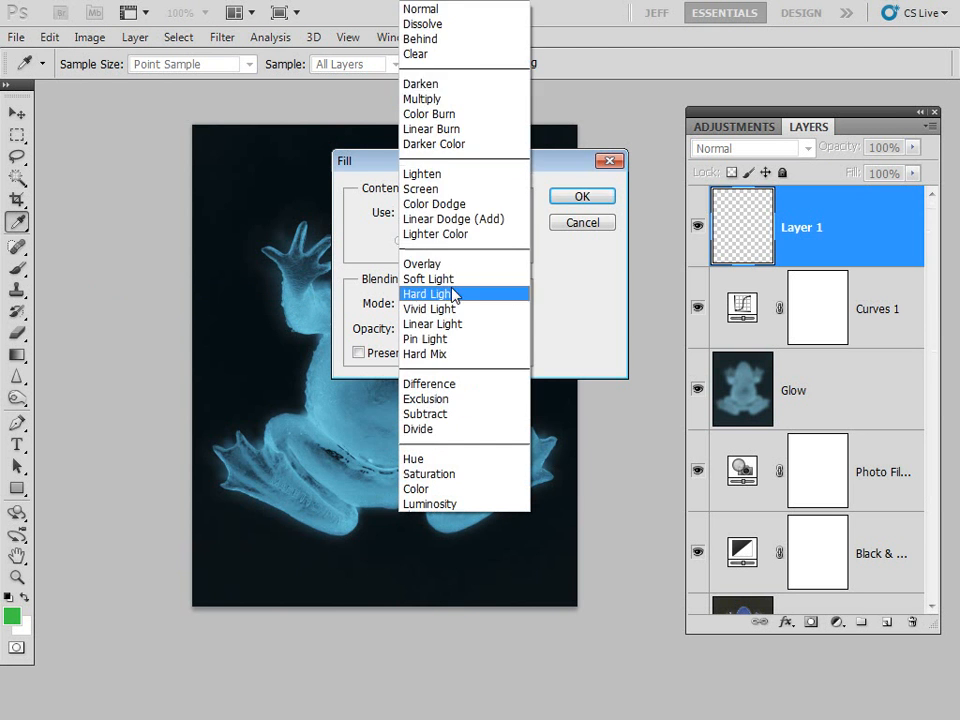
click(419, 8)
click(515, 212)
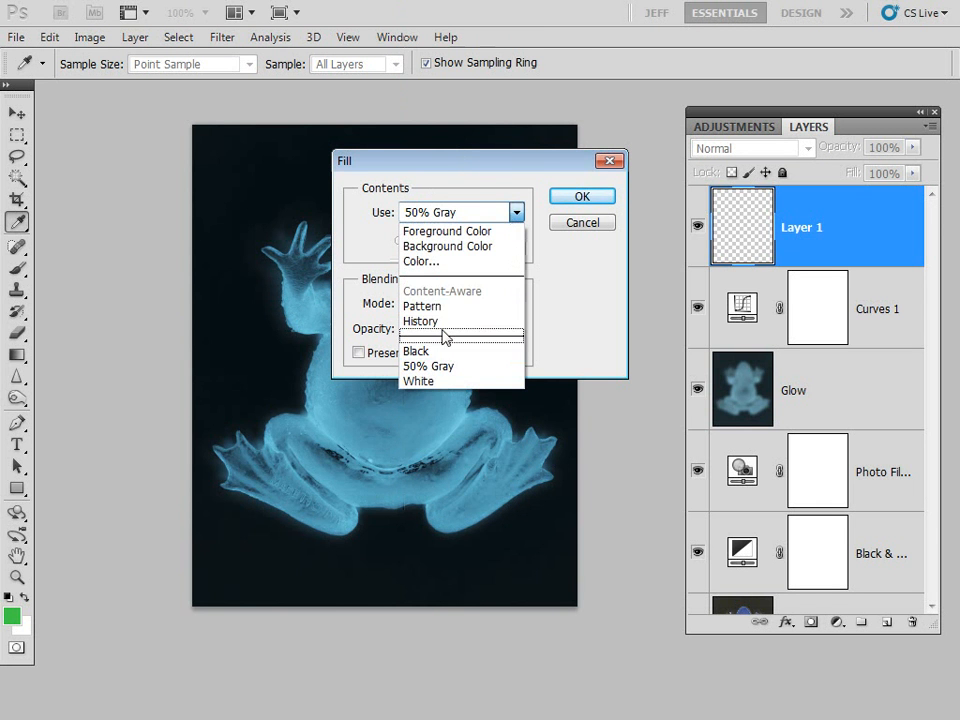
click(438, 366)
click(581, 197)
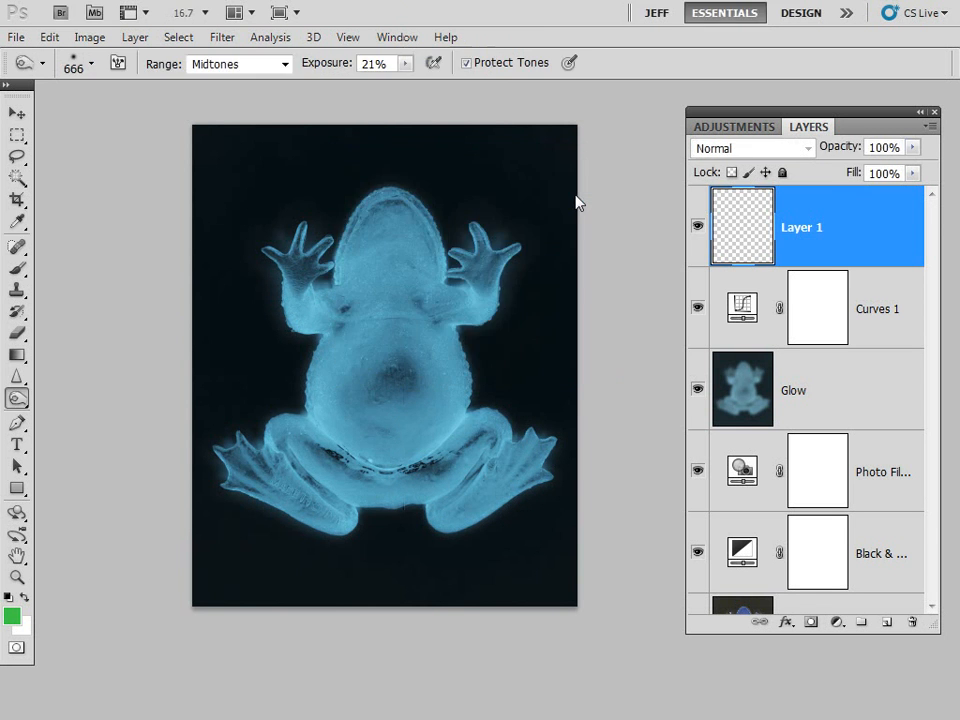
- Set the gray layer's blending mode to Overlay
click(792, 152)
click(790, 155)
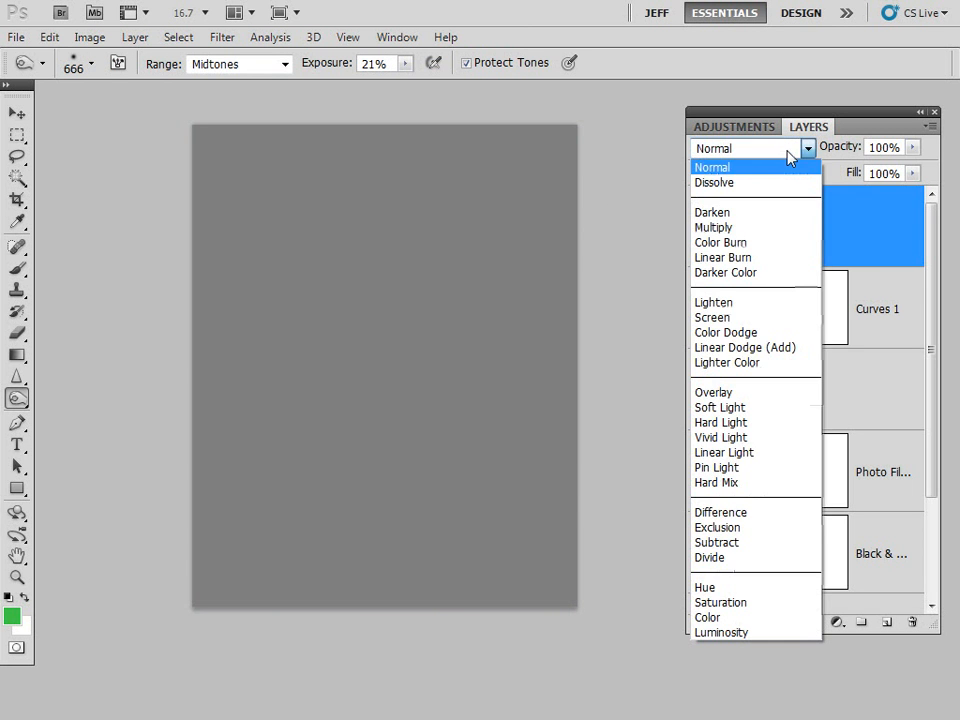
click(745, 393)
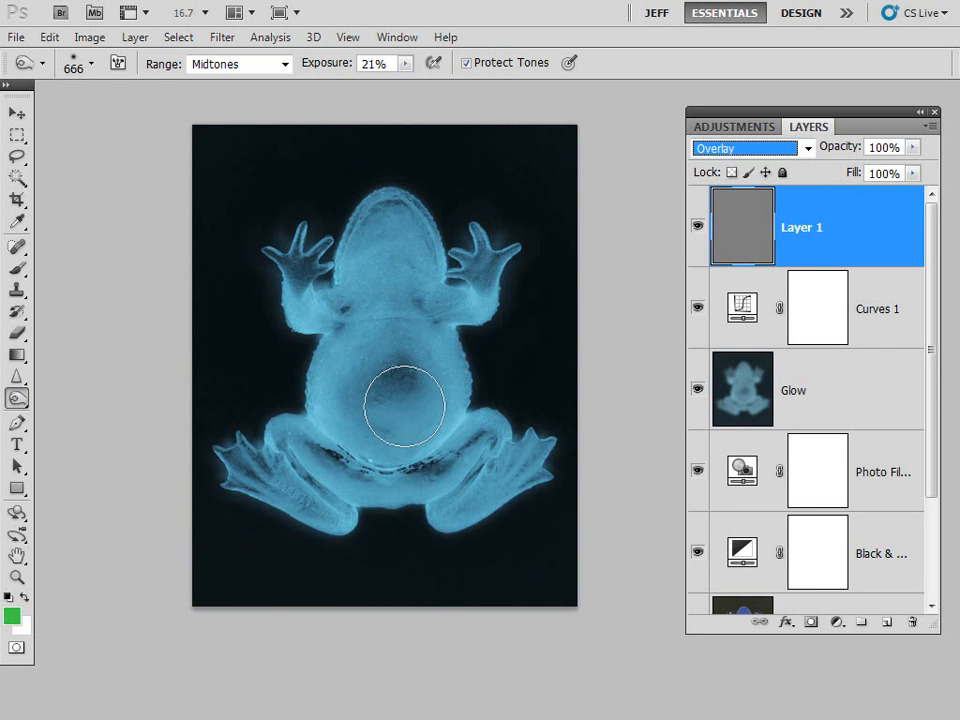
- Burn the frog's belly, body sides and hind legs on the gray layer at Midtones, 21% exposure, reducing the brush size to 200
drag(405, 405, 335, 390)
key(bracketleft)
key(bracketleft)
key(bracketleft)
key(bracketleft)
key(bracketleft)
key(bracketleft)
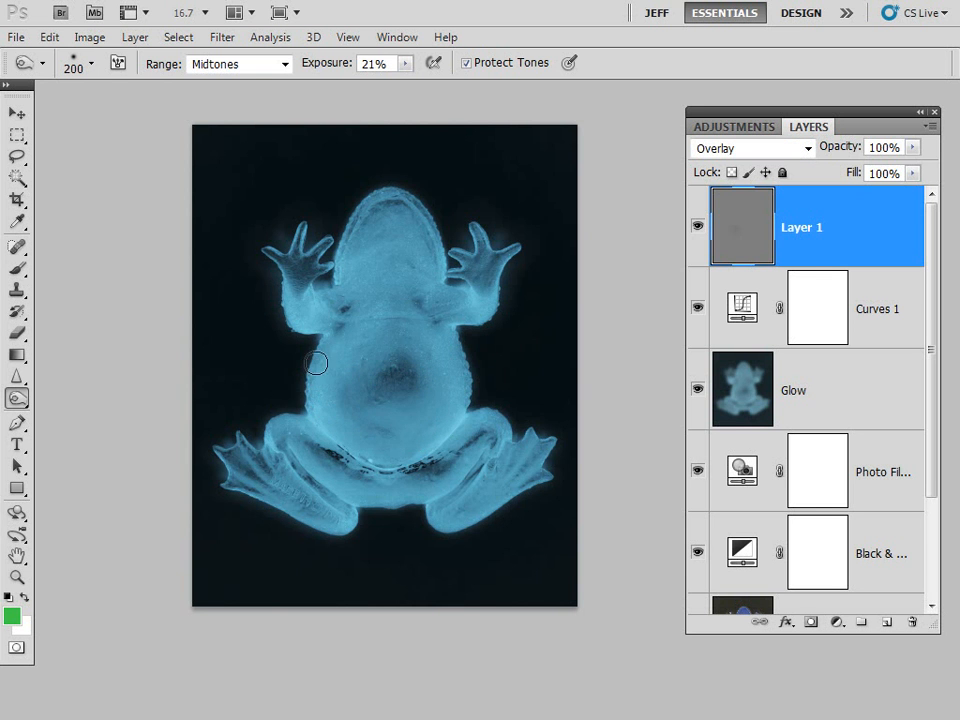
drag(315, 362, 311, 388)
mouse_move(457, 356)
mouse_down()
mouse_move(445, 408)
mouse_move(453, 449)
mouse_move(471, 449)
mouse_move(469, 419)
mouse_move(431, 449)
mouse_move(461, 417)
mouse_move(468, 432)
mouse_move(476, 419)
mouse_move(485, 429)
mouse_move(477, 483)
mouse_move(522, 456)
mouse_move(457, 503)
mouse_move(511, 457)
mouse_move(495, 497)
mouse_up()
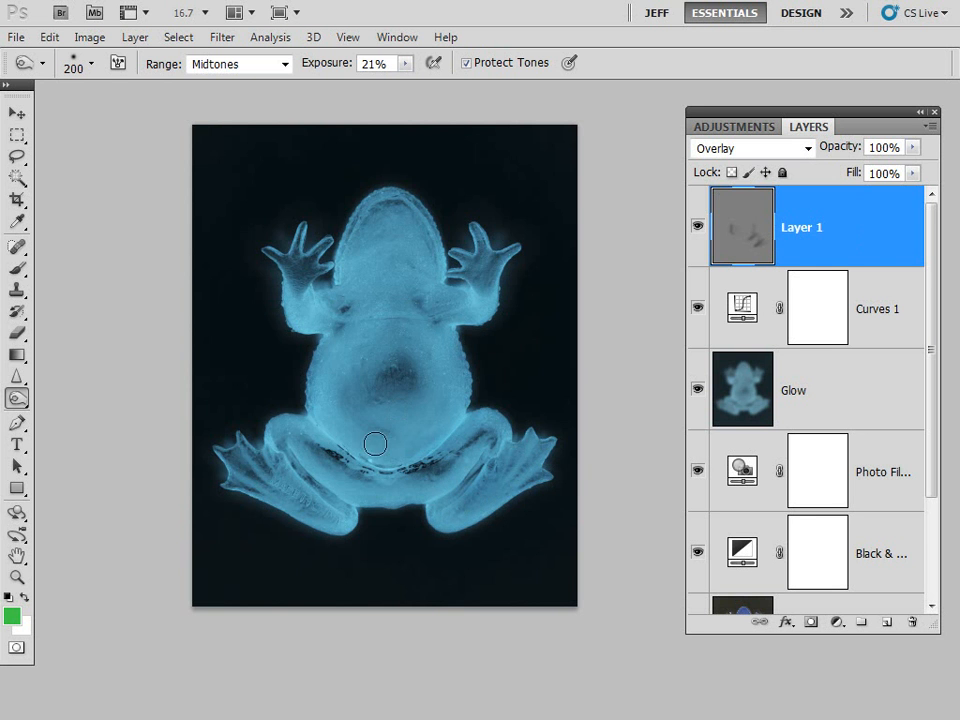
mouse_move(242, 448)
mouse_down()
mouse_move(257, 467)
mouse_move(270, 455)
mouse_move(277, 461)
mouse_up()
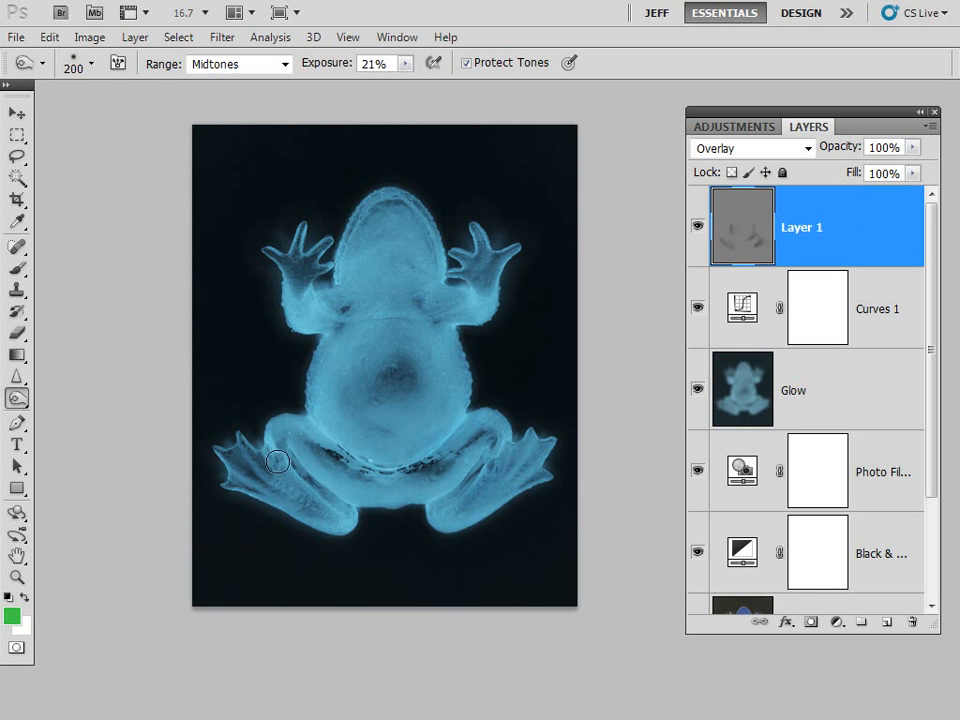
- Rename the gray Overlay layer as "burn and dodge"
double_click(811, 229)
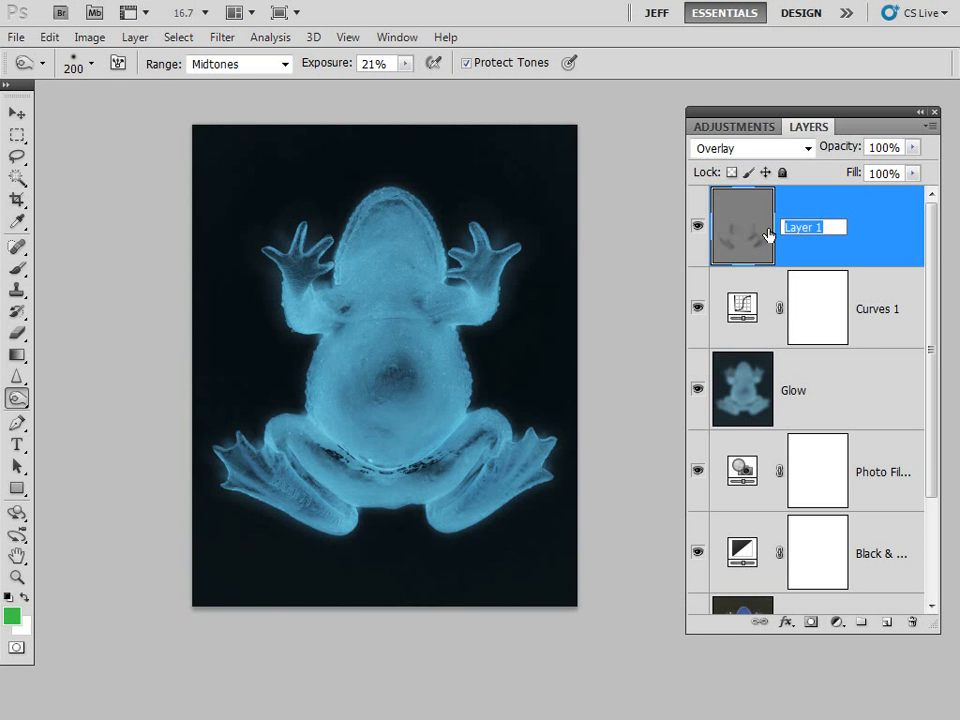
text(burn and dodge)
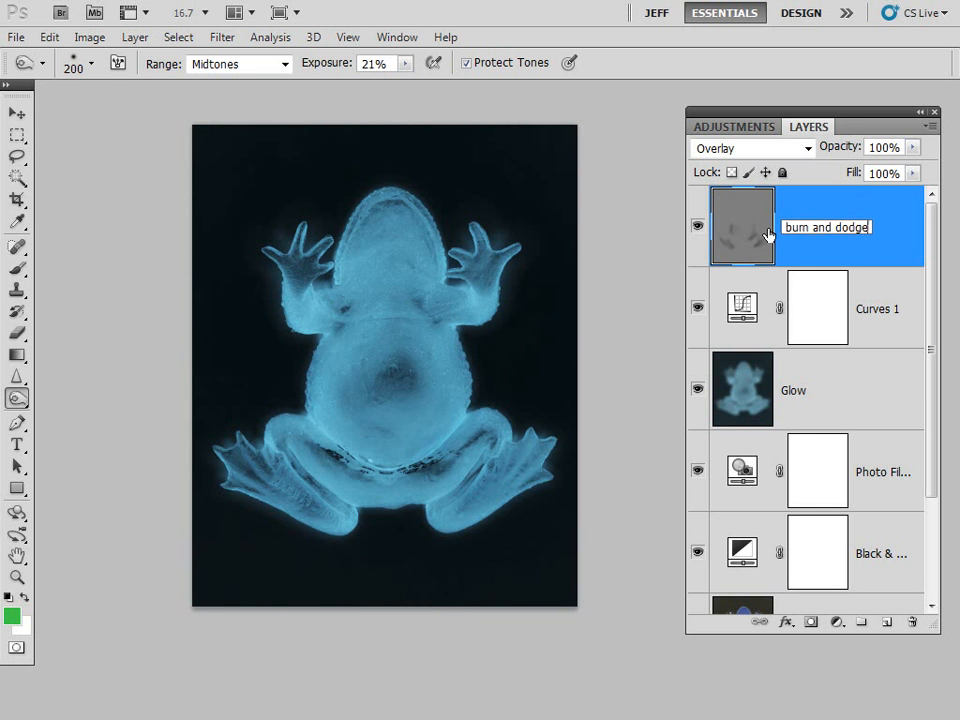
key(Return)
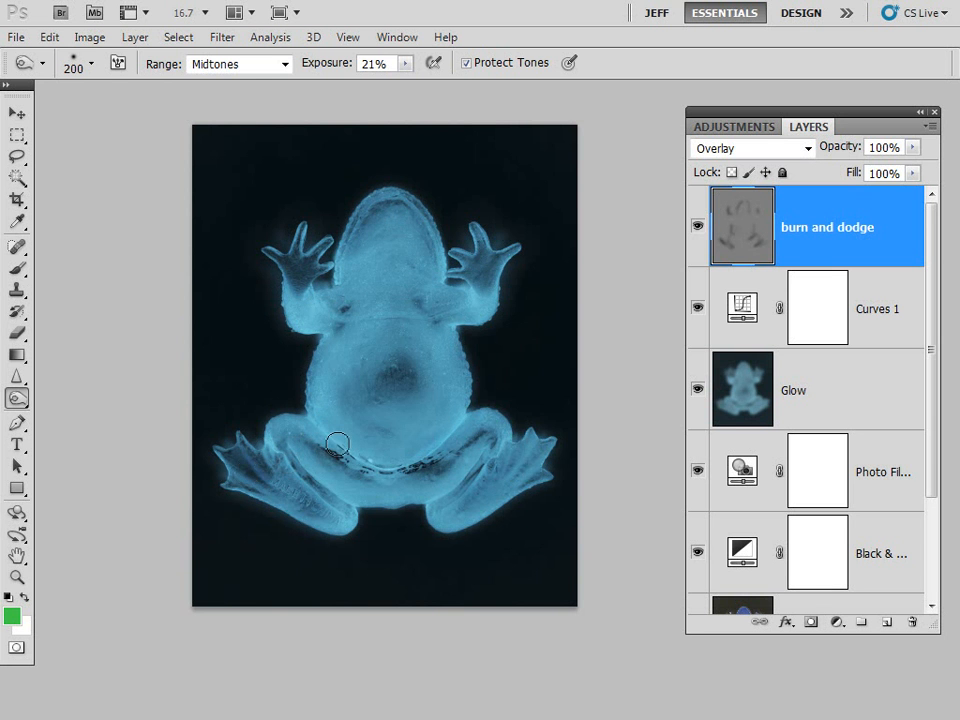
- Burn additional shading around the dark spot on the frog's belly on the burn and dodge layer
mouse_move(381, 364)
mouse_down()
mouse_move(373, 362)
mouse_move(356, 421)
mouse_up()
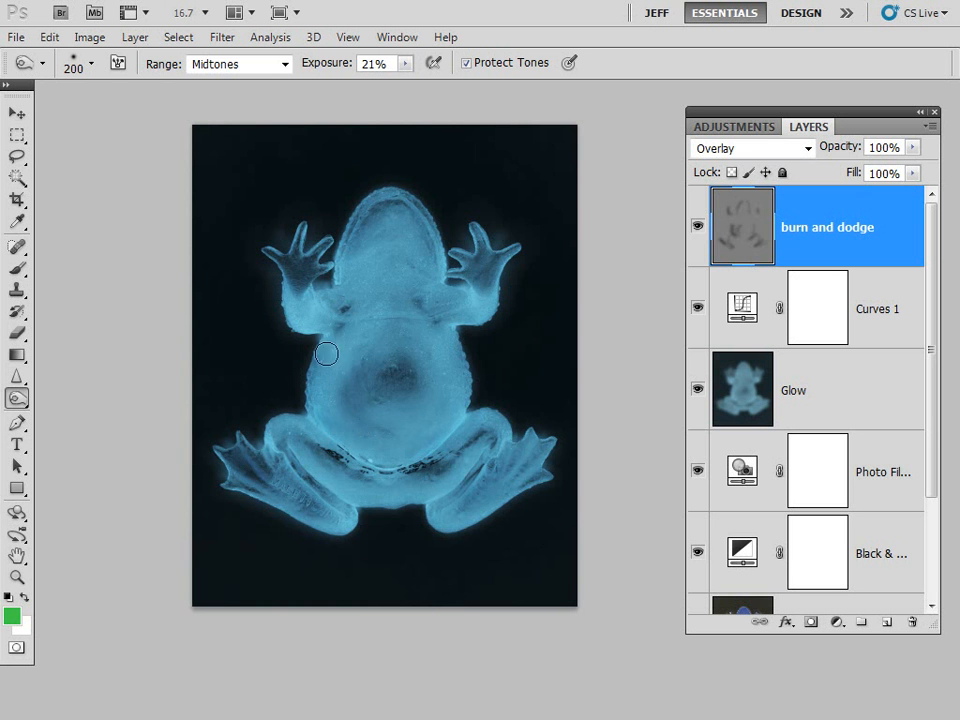